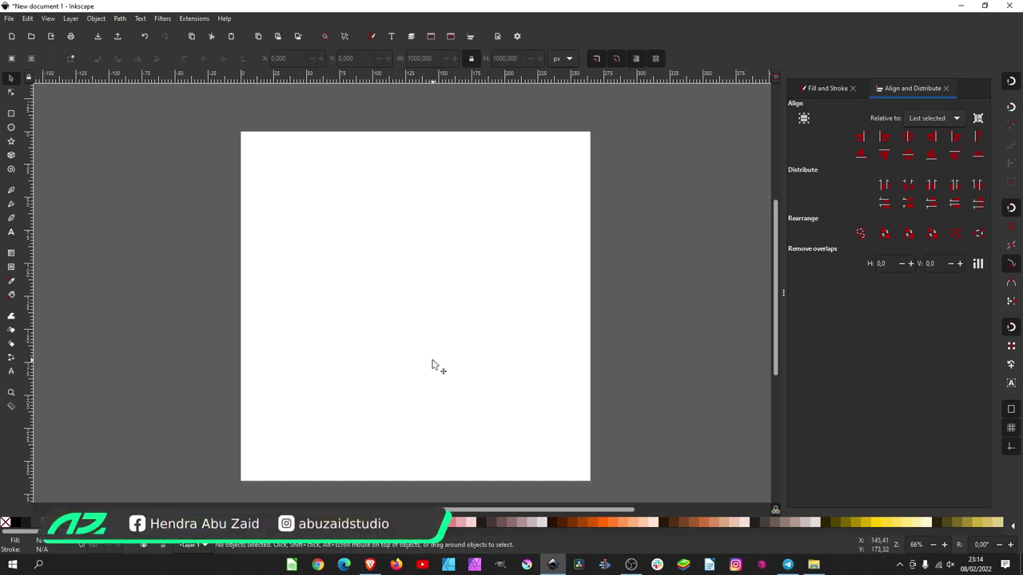
- Fill the page-sized background rectangle with dark navy (1b1d2dff), then deselect it
left_click(515, 297)
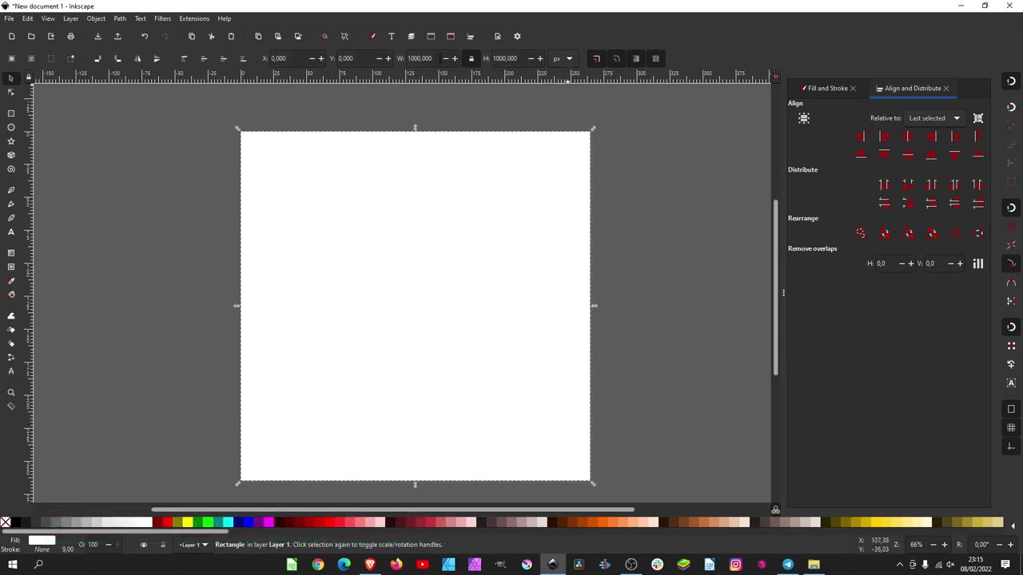
left_click(659, 194)
left_click(500, 270)
left_click(38, 543)
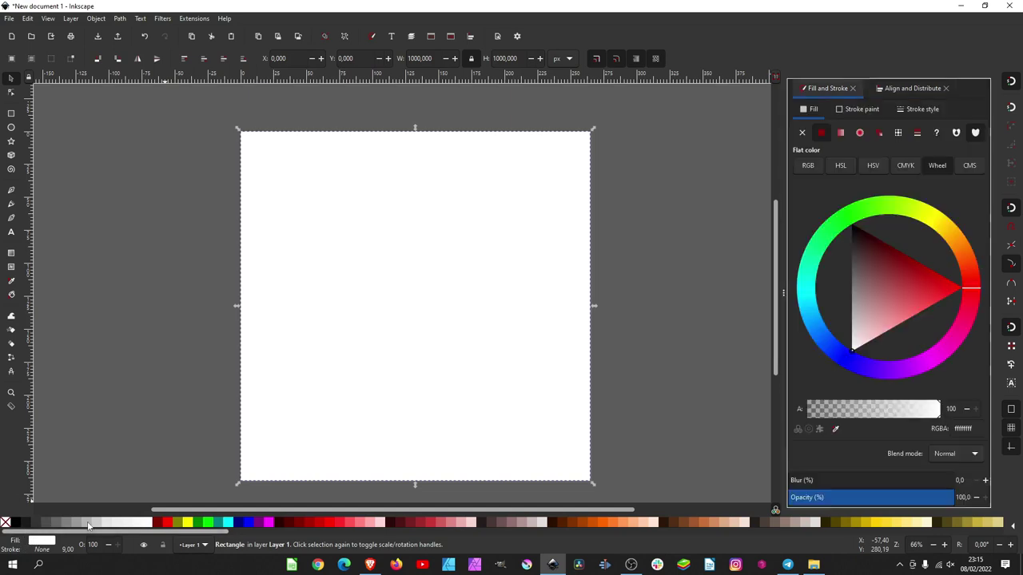
left_click(843, 362)
left_click_drag(943, 293, 944, 295)
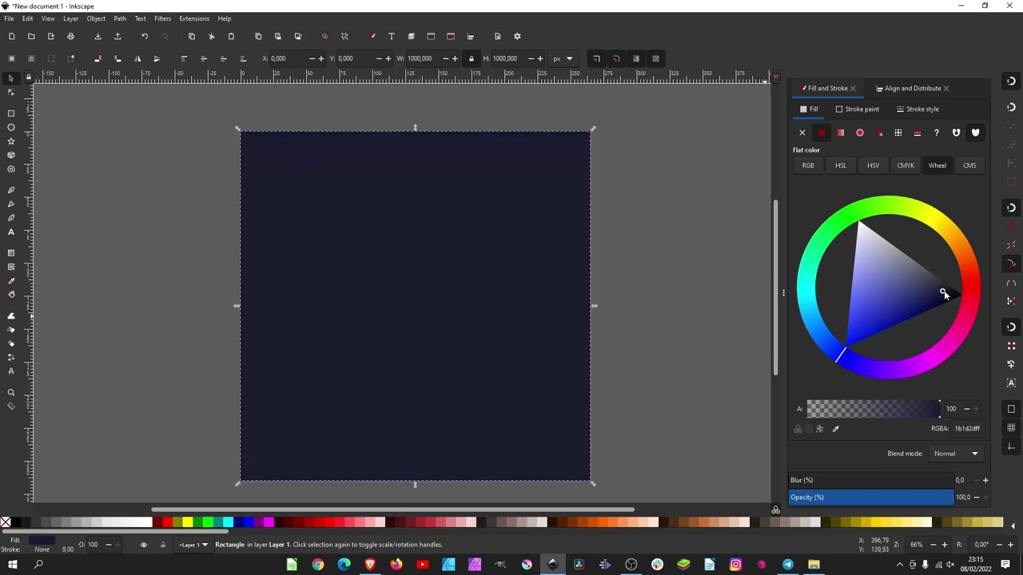
left_click_drag(943, 295, 942, 292)
left_click(673, 336)
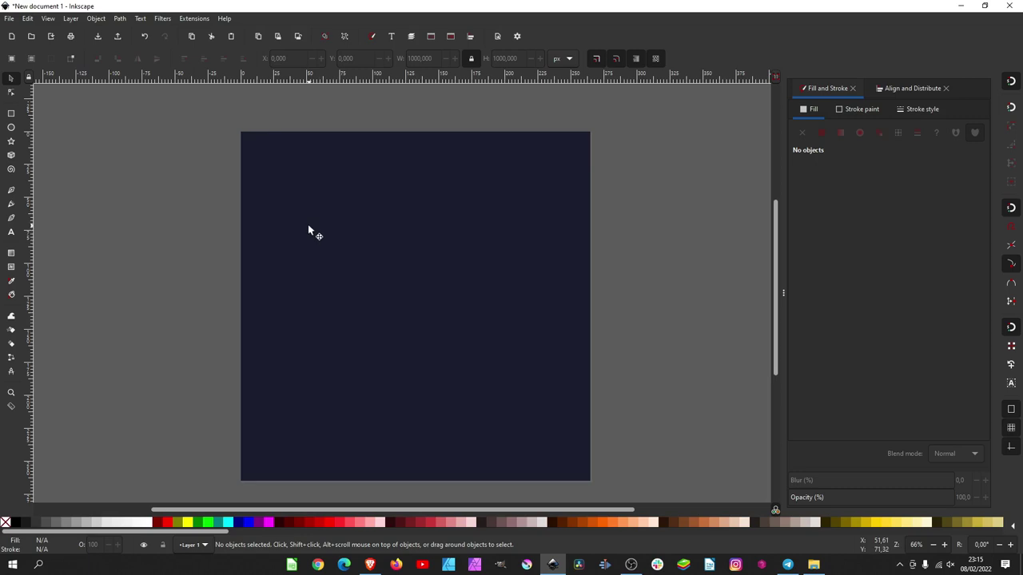
- Draw a square over the page centre and fill it bright yellow (fdce09ff)
left_click(12, 114)
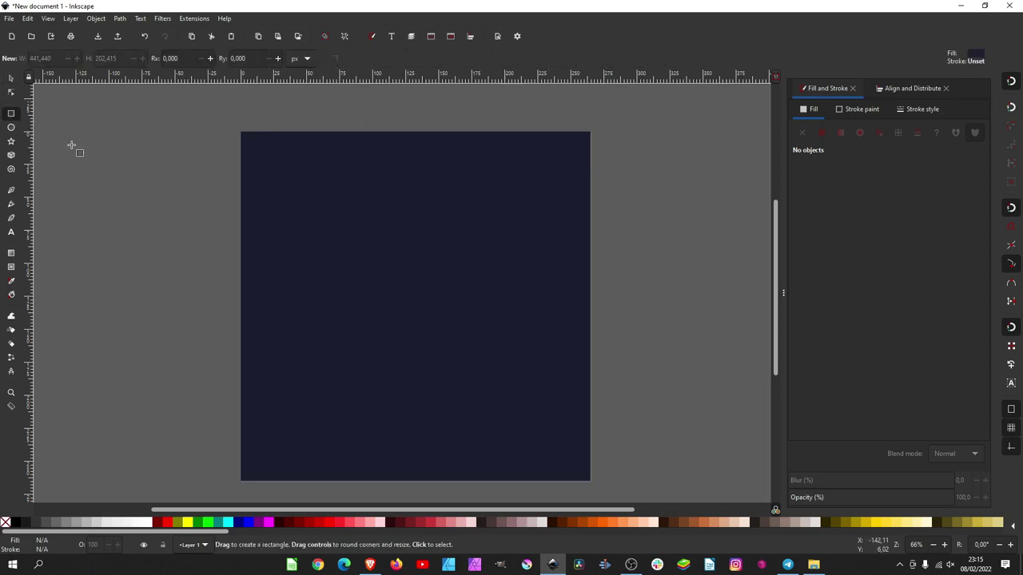
mouse_move(305, 223)
left_mouse_down()
mouse_move(526, 396)
mouse_move(520, 384)
mouse_move(540, 416)
left_mouse_up()
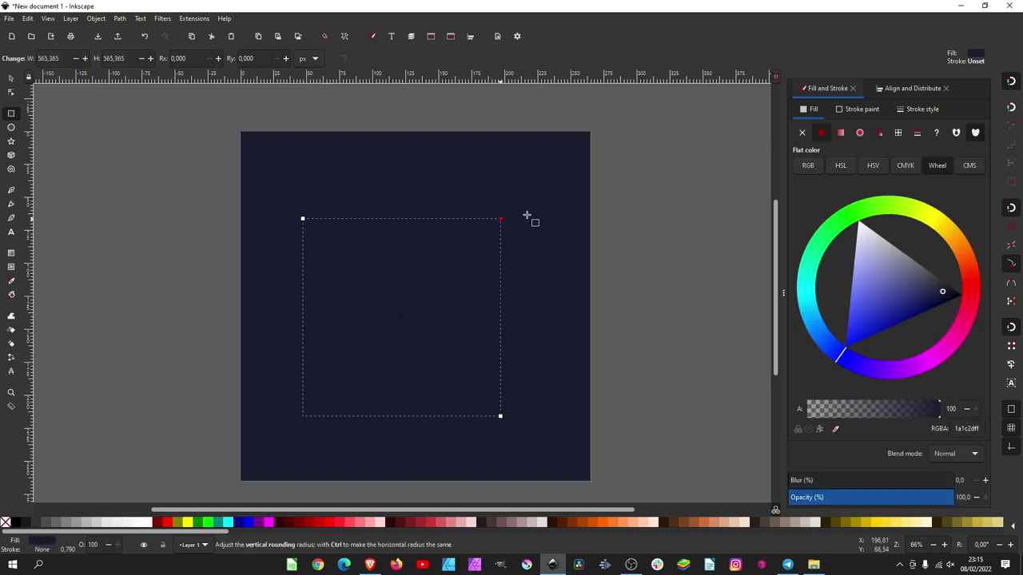
left_click(944, 233)
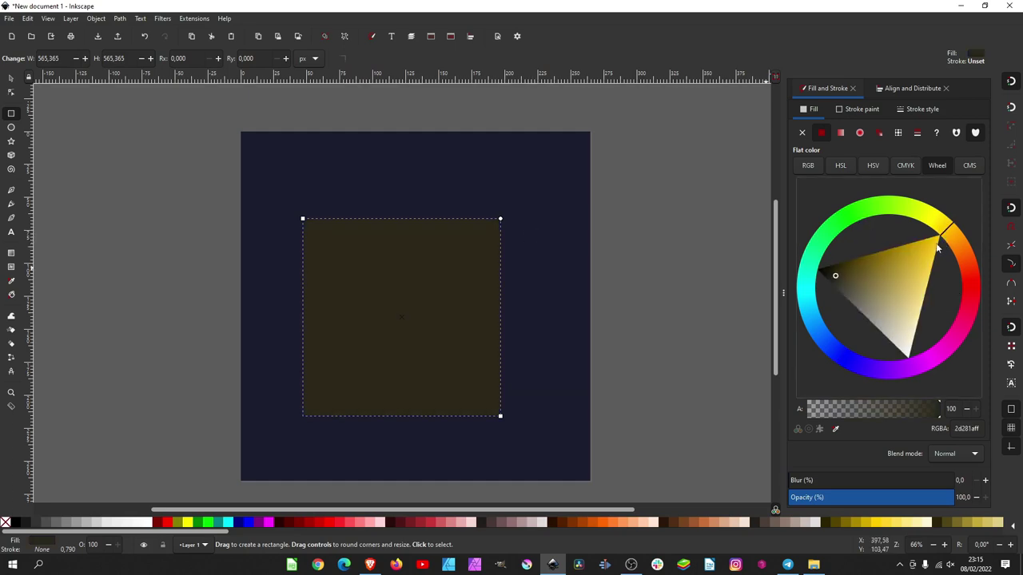
left_click(938, 238)
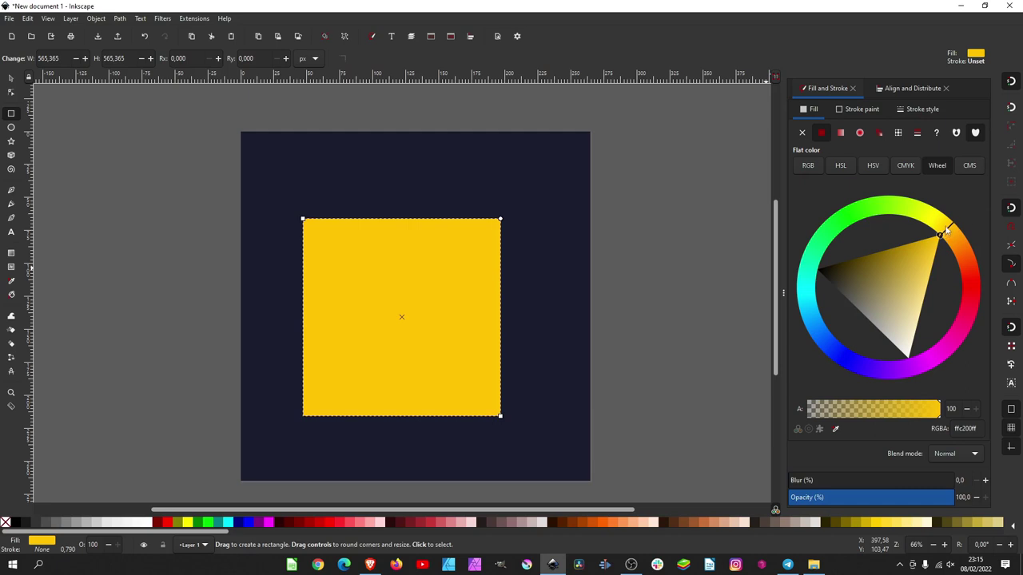
left_click(945, 228)
left_click(937, 236)
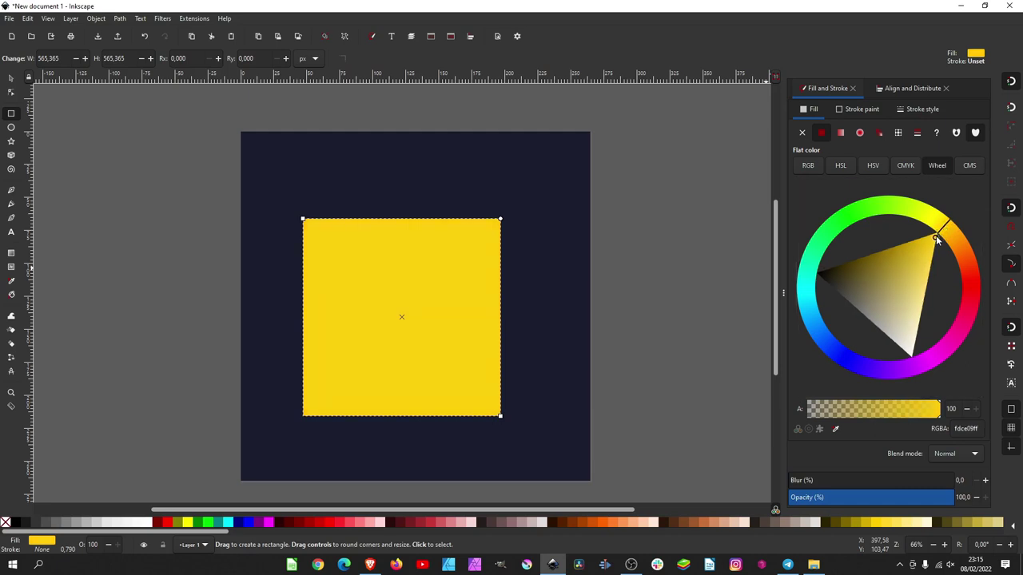
- Resize the yellow square to 500 px wide and centre it on the navy background
left_click(11, 79)
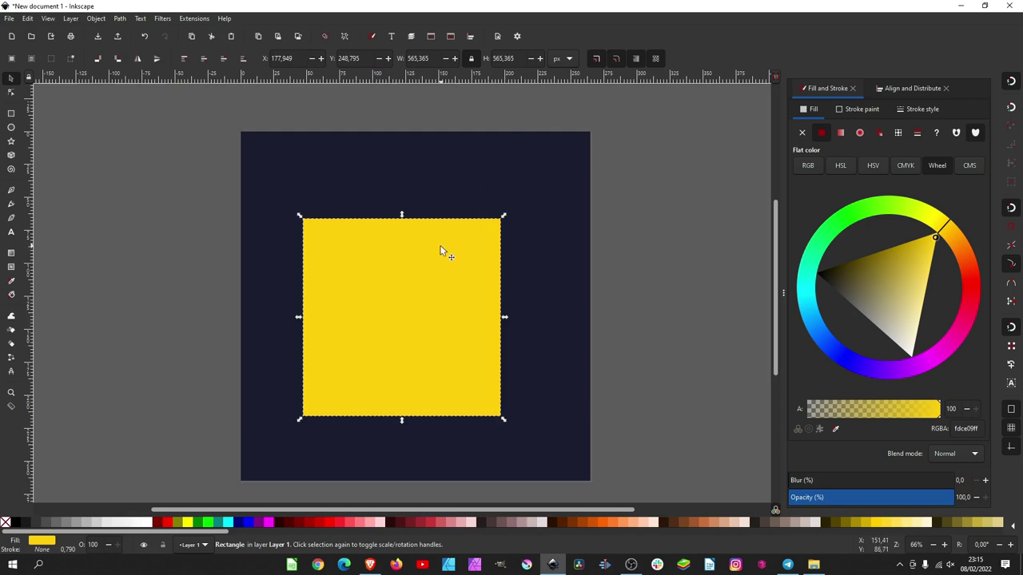
double_click(418, 59)
type("500")
key("Return")
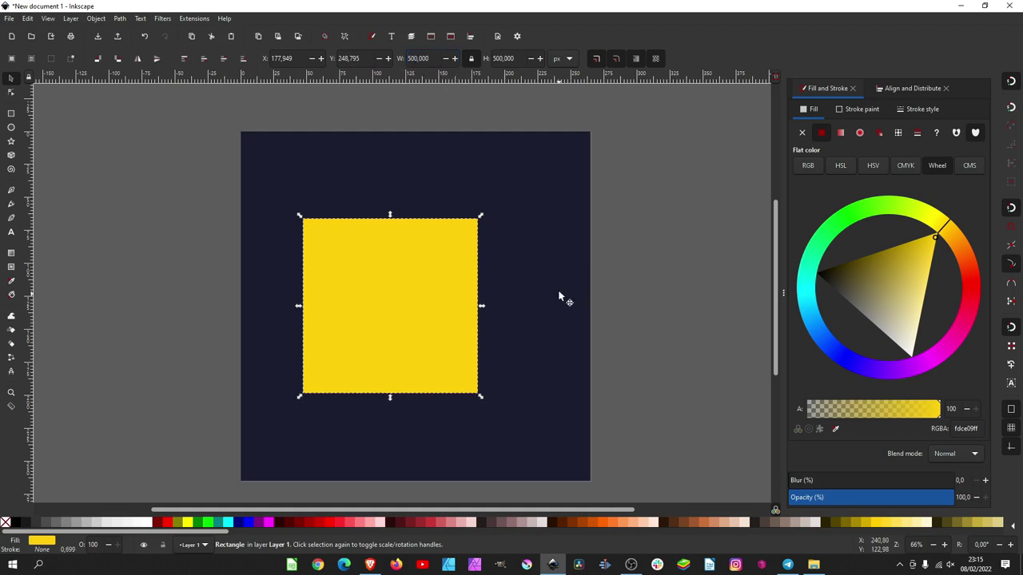
left_click(547, 267, "shift")
left_click(912, 88)
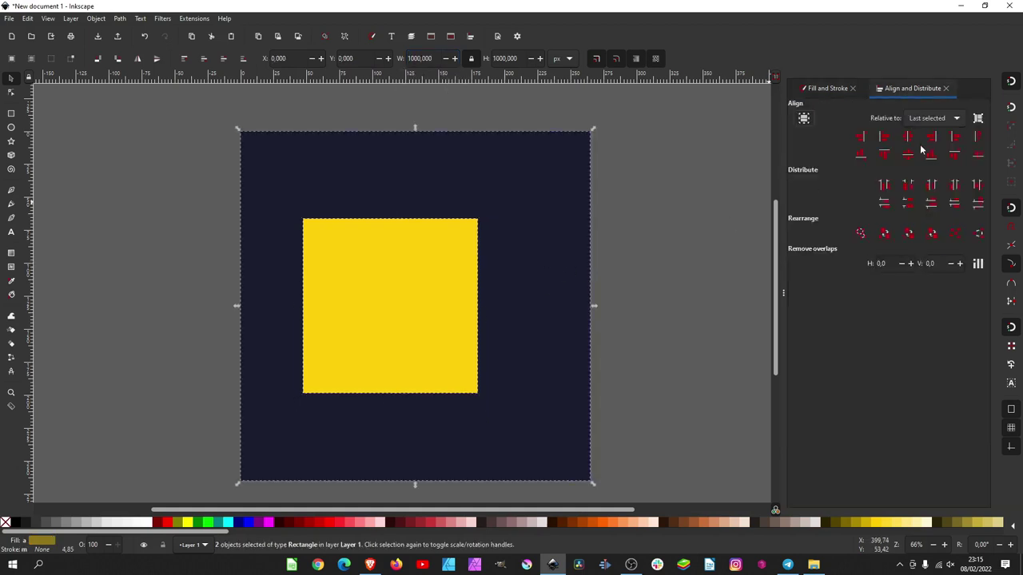
left_click(907, 137)
left_click(616, 214)
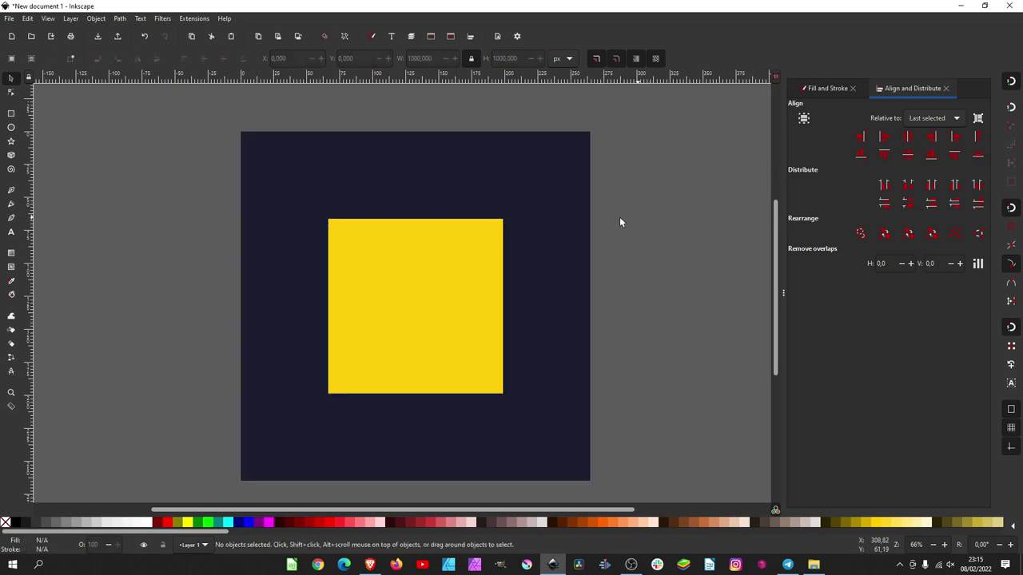
scroll(466, 174, "down", 1)
scroll(442, 212, "up", 1)
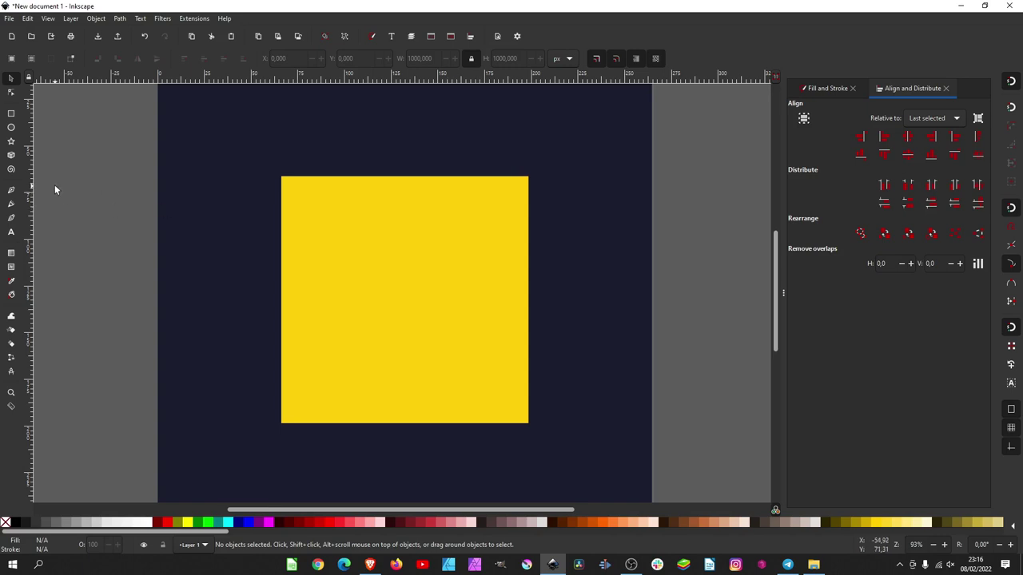
- Draw a wide rectangle inside the yellow square and fill it white
left_click(11, 115)
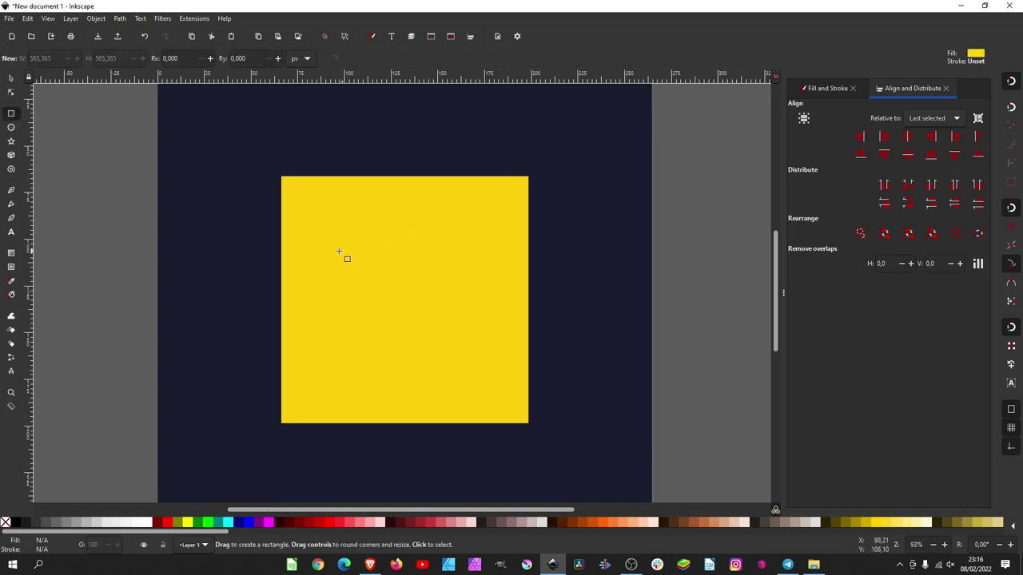
mouse_move(317, 235)
left_mouse_down()
mouse_move(473, 332)
mouse_move(503, 339)
left_mouse_up()
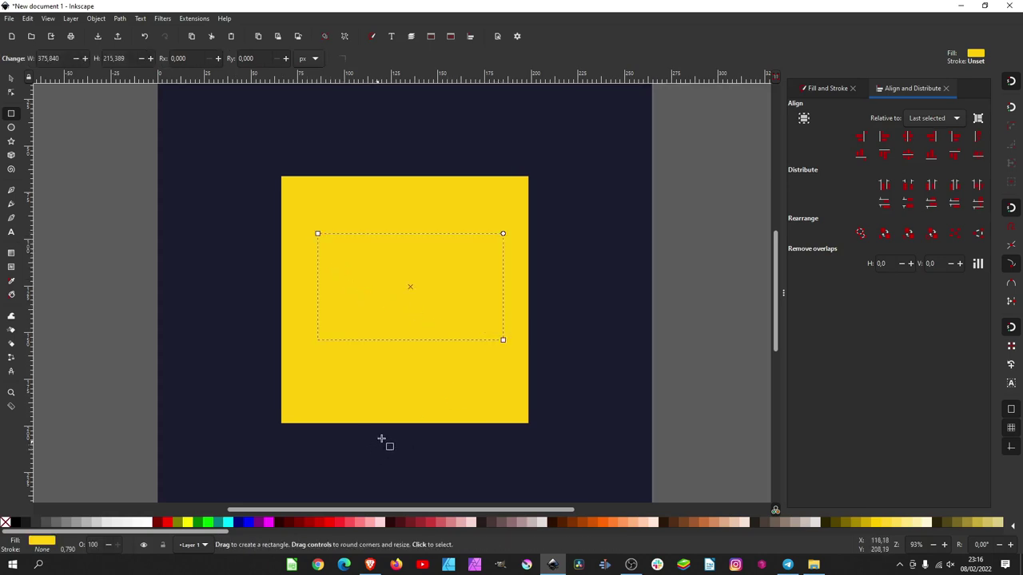
left_click(145, 523)
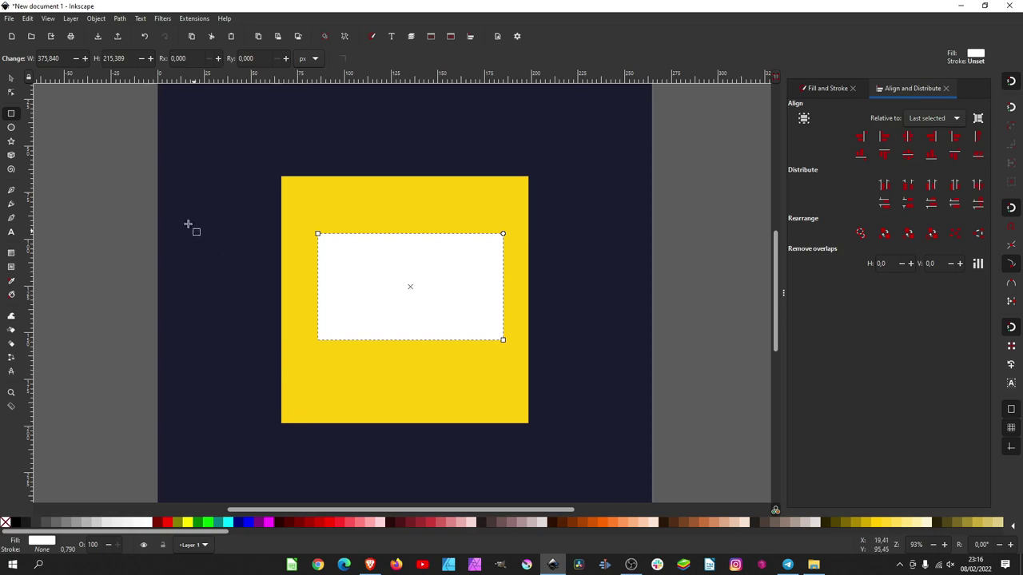
left_click(11, 77)
left_click_drag(457, 288, 452, 285)
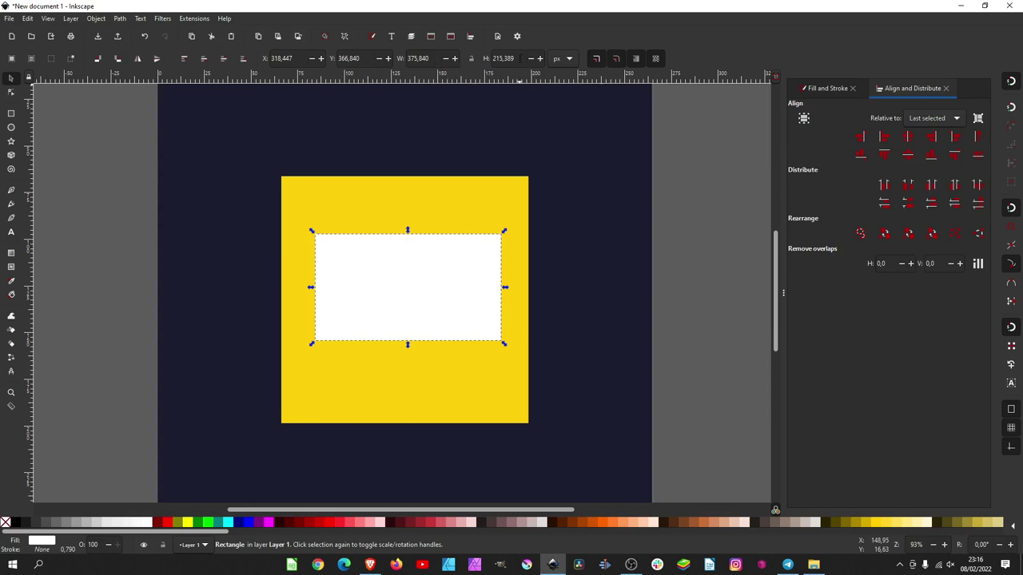
- Size the white rectangle to 350 × 200 px and centre it horizontally on the yellow square
double_click(417, 57)
type("350")
key("Return")
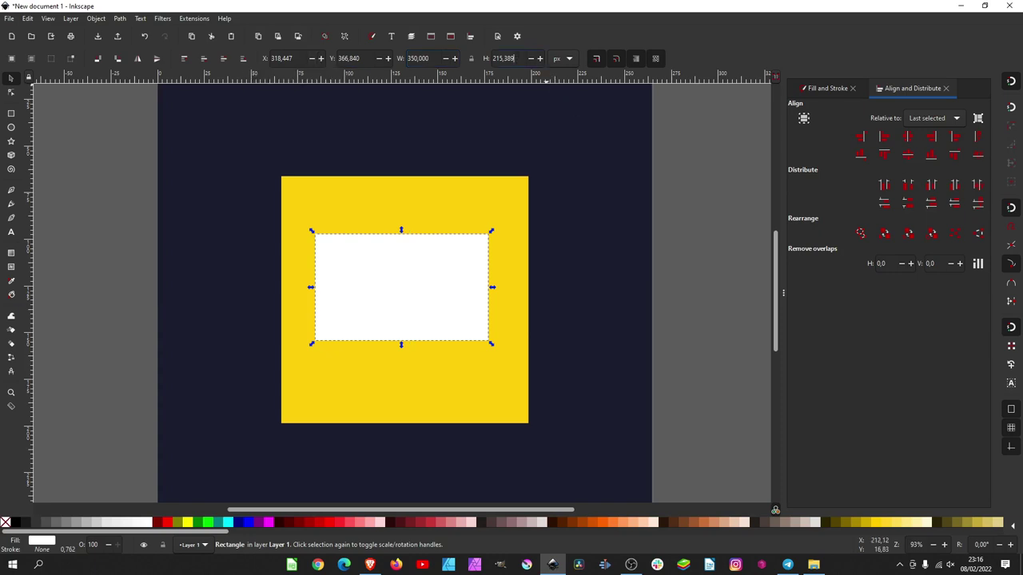
double_click(513, 59)
type("200")
key("Return")
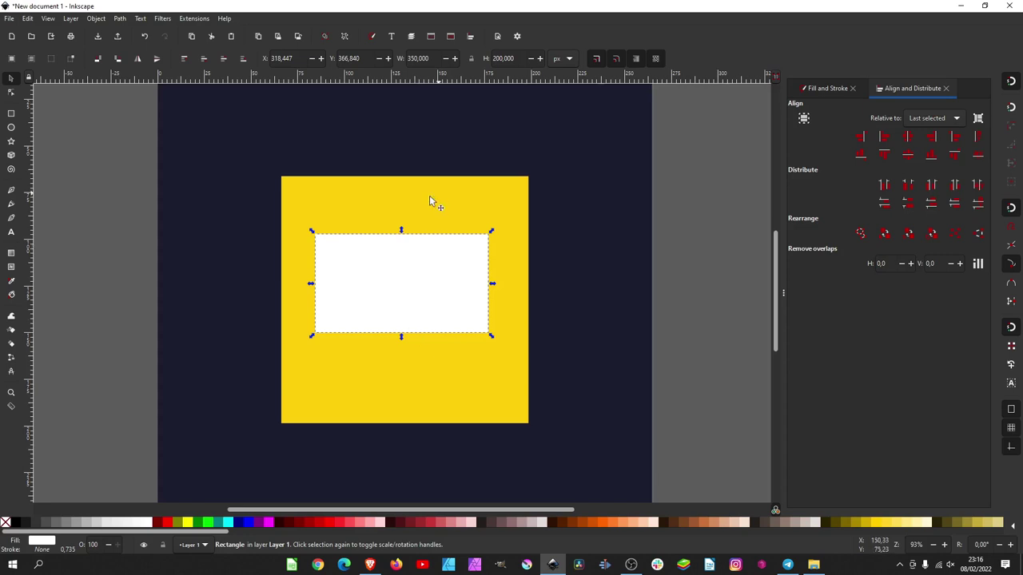
left_click(449, 202, "shift")
left_click(911, 142)
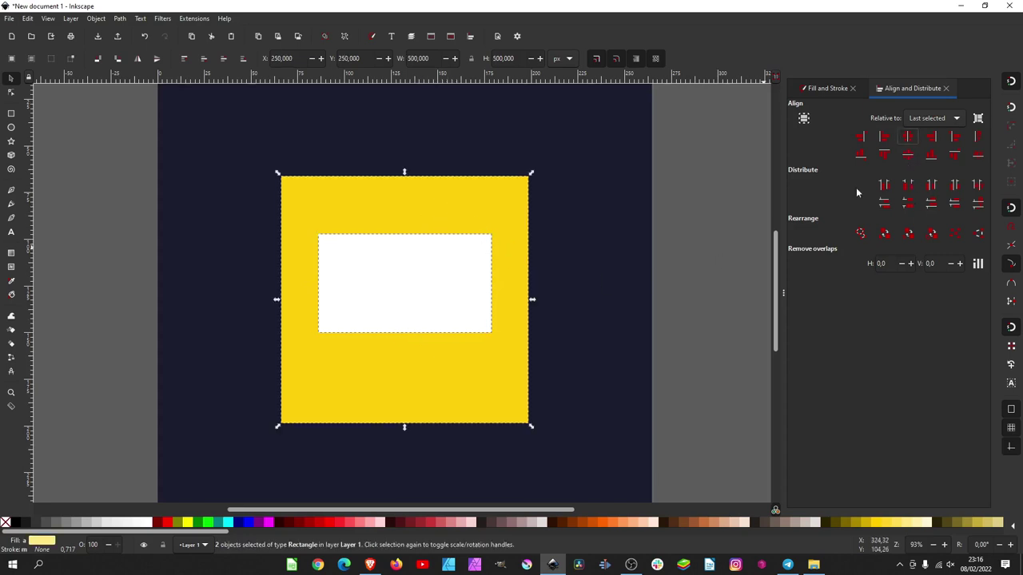
left_click(720, 273)
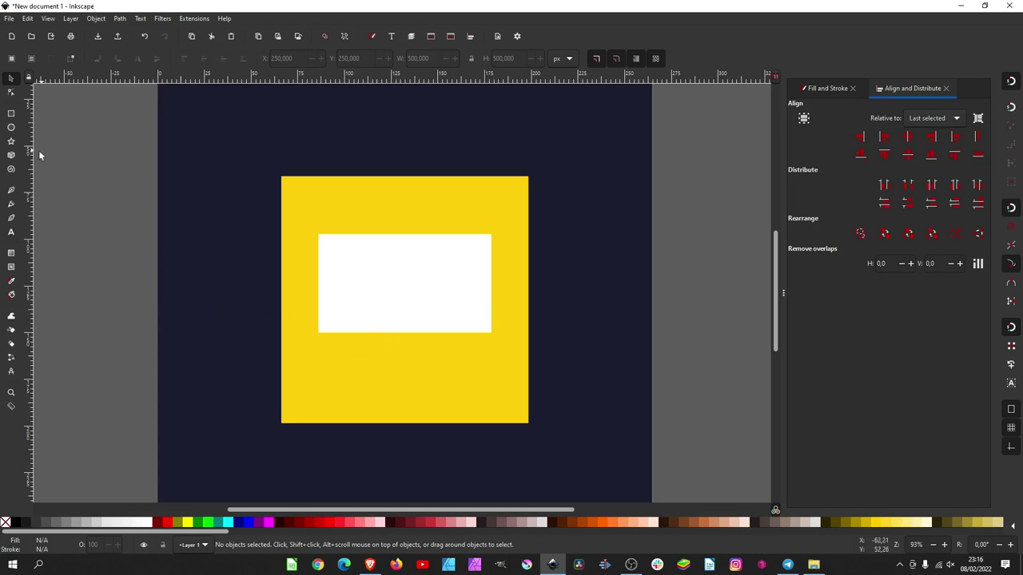
- Draw a trial triangular tail below the white rectangle, then undo and delete it
left_click(13, 189)
left_click(406, 358)
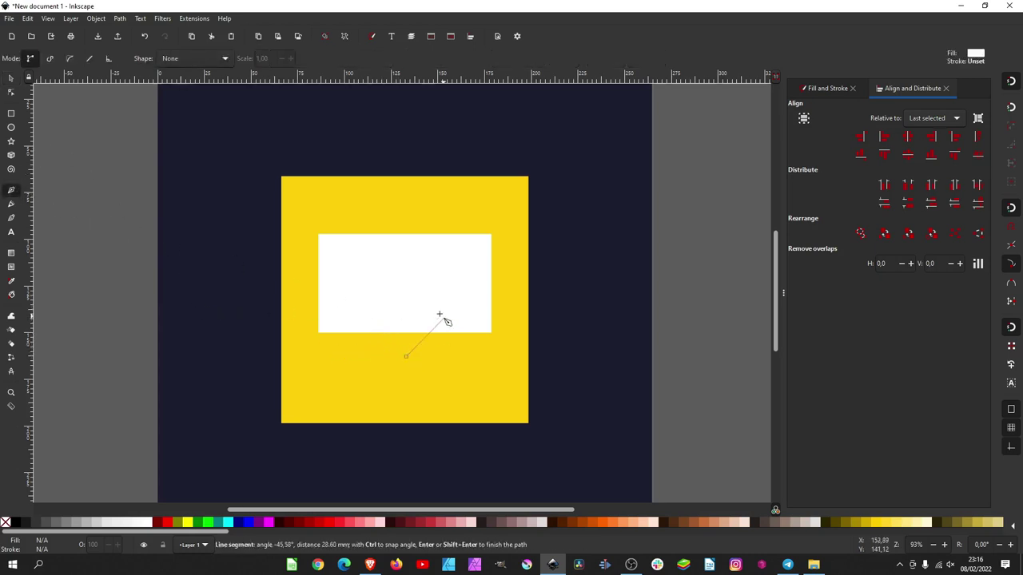
left_click(443, 319)
left_click(390, 306)
left_click(360, 319)
left_click(406, 357)
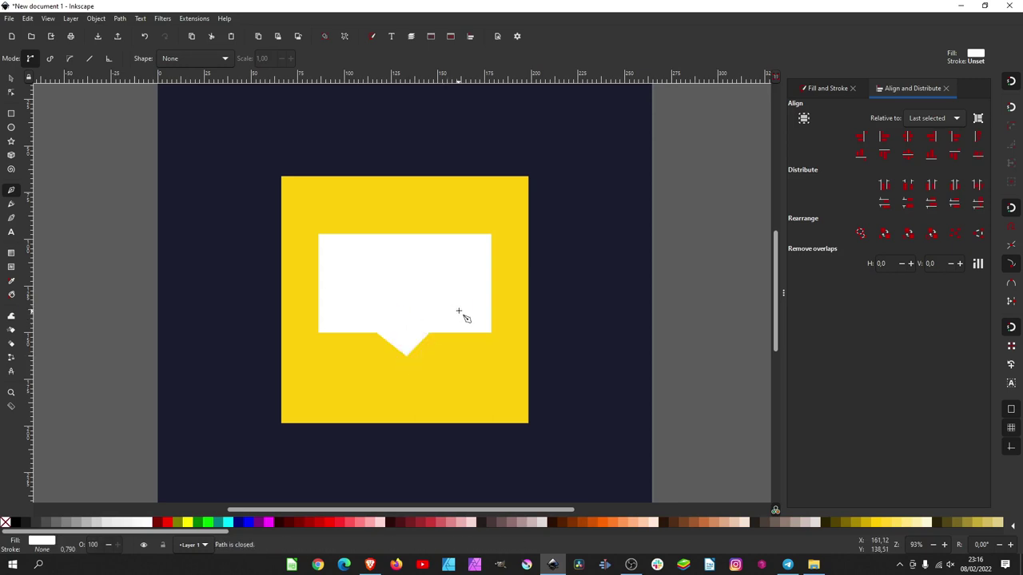
key("ctrl+z")
key("Delete")
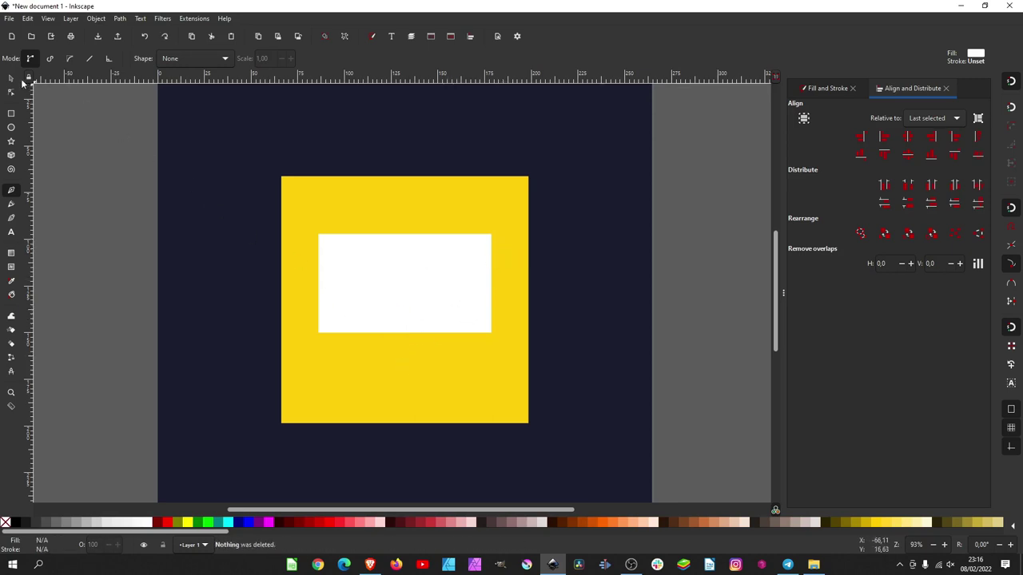
- Convert the white rectangle into an editable path with Object to Path
left_click(12, 78)
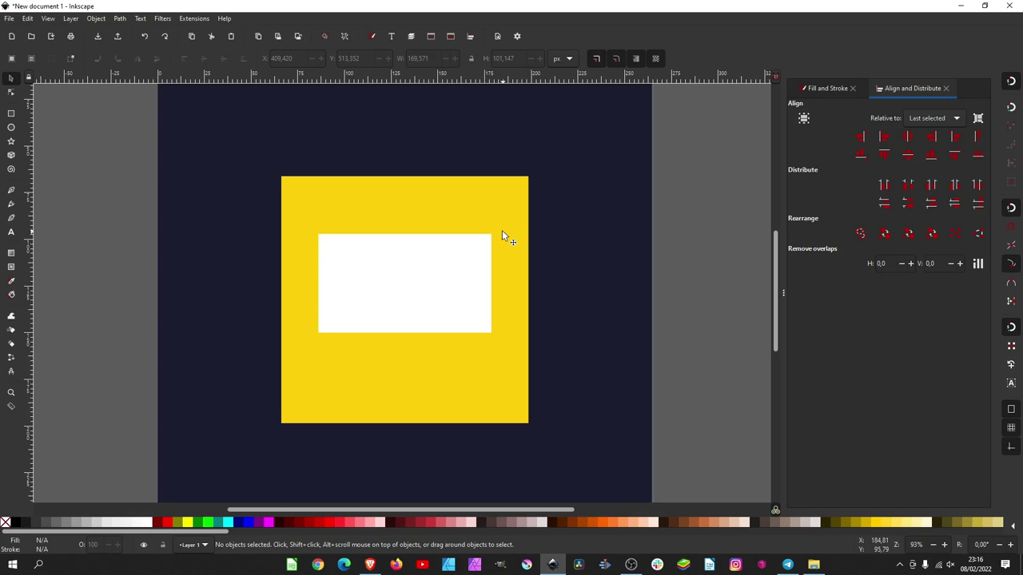
left_click(419, 282)
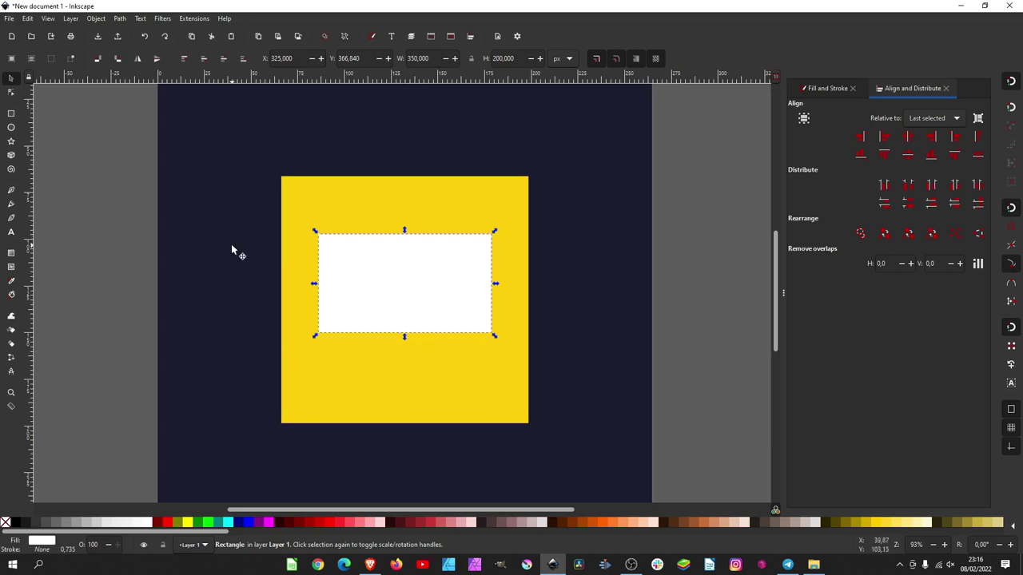
left_click(119, 17)
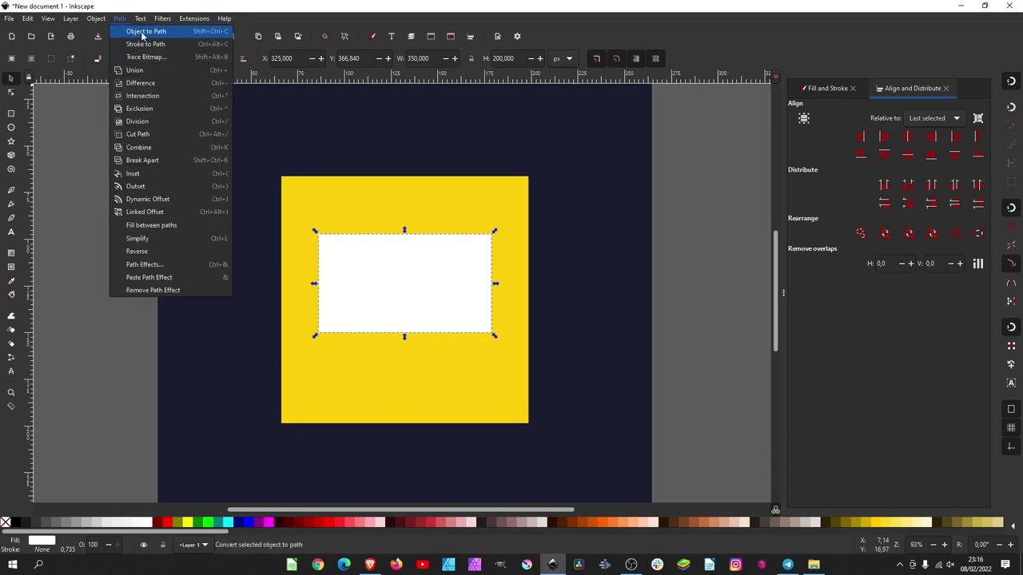
left_click(143, 32)
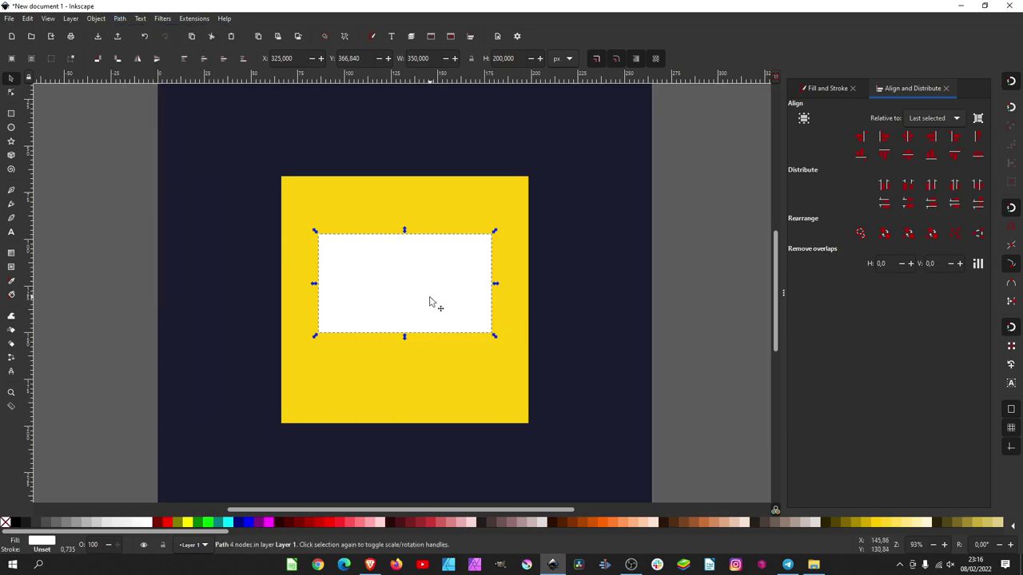
- Insert nodes along the bottom edge and test pulling the middle node down, undoing each try
left_click(12, 93)
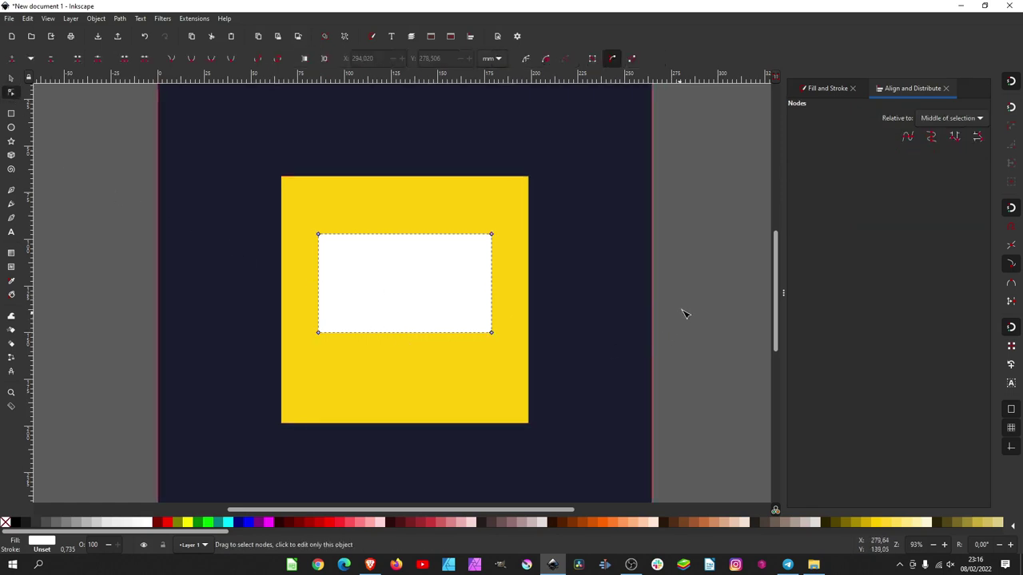
left_click_drag(695, 295, 280, 375)
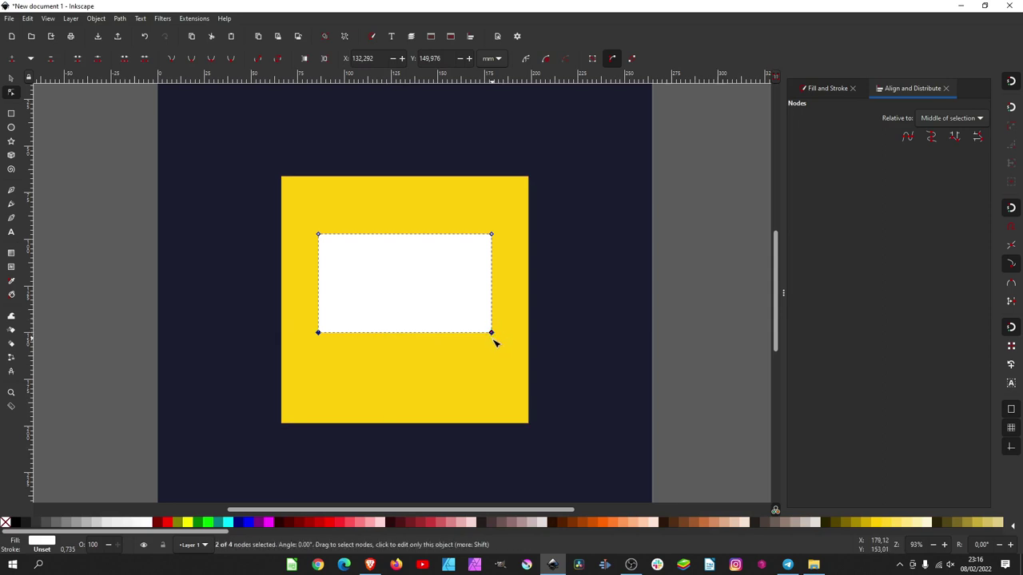
left_click(12, 60)
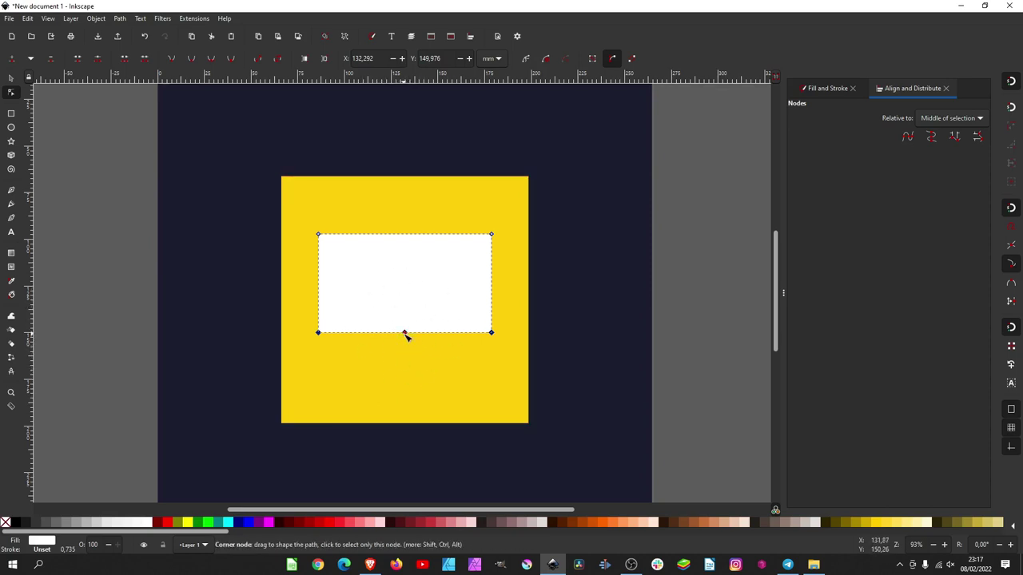
left_click_drag(404, 333, 404, 354)
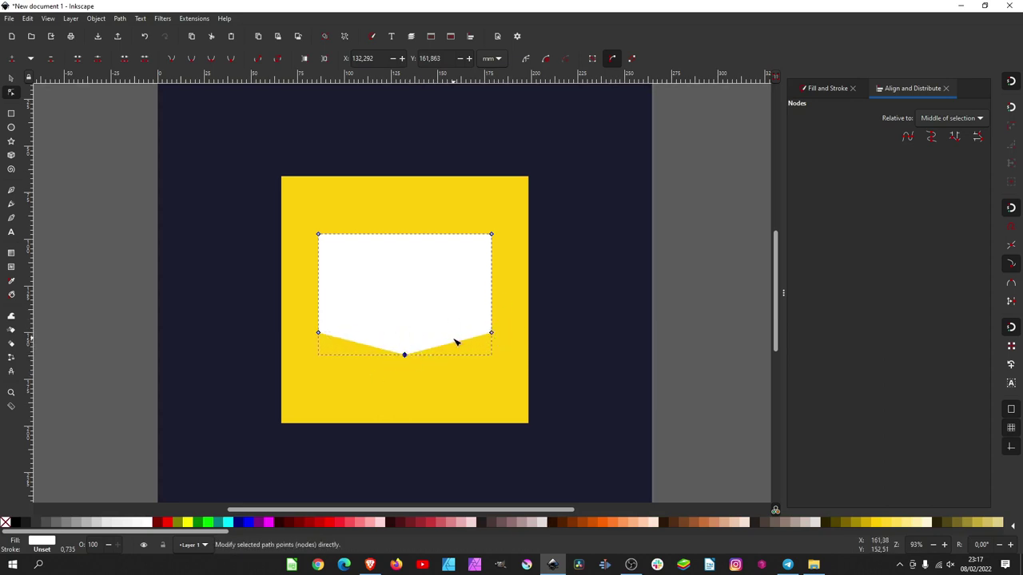
key("ctrl+z")
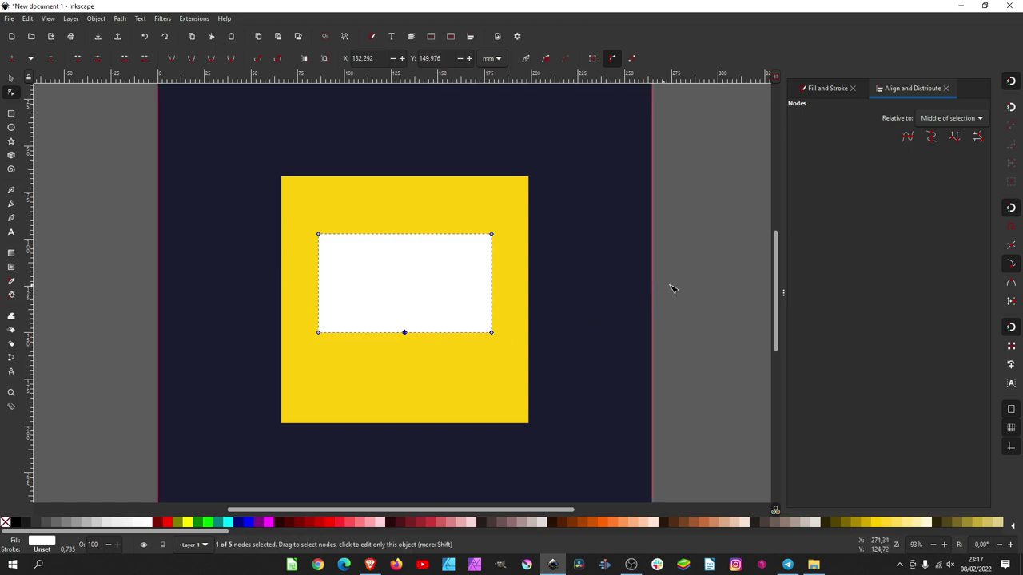
left_click_drag(672, 289, 249, 371)
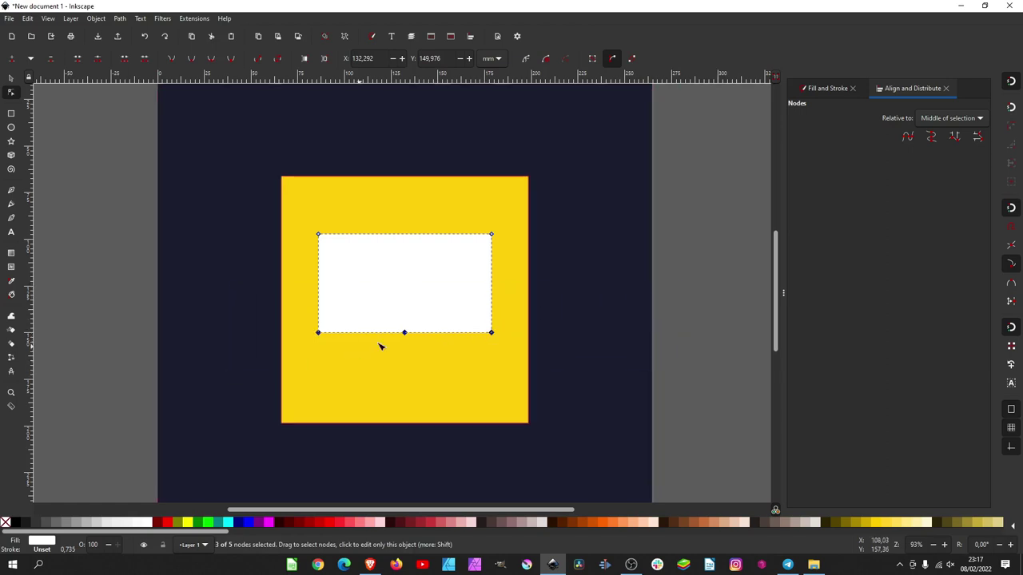
left_click(11, 58)
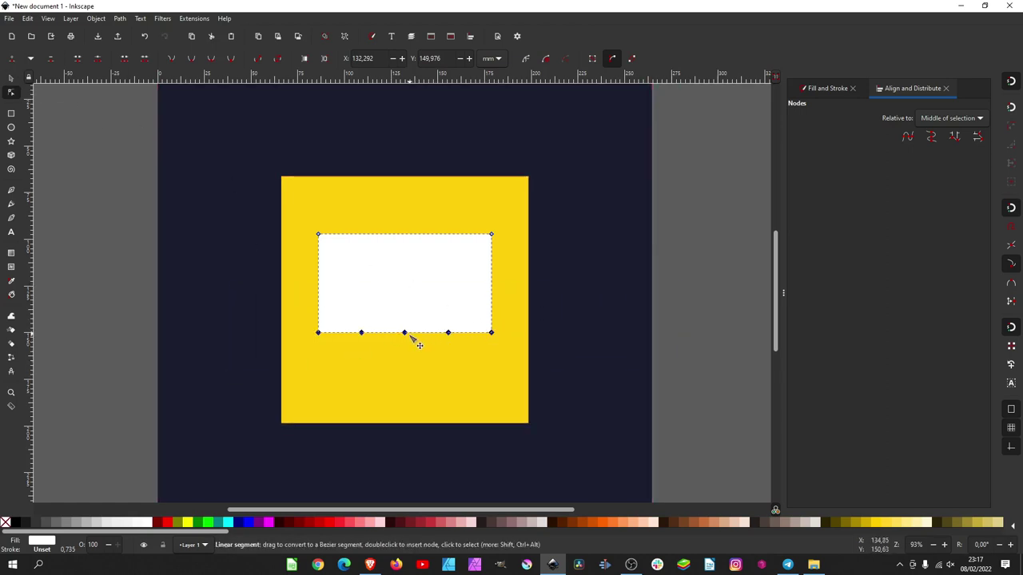
left_click_drag(405, 333, 406, 363)
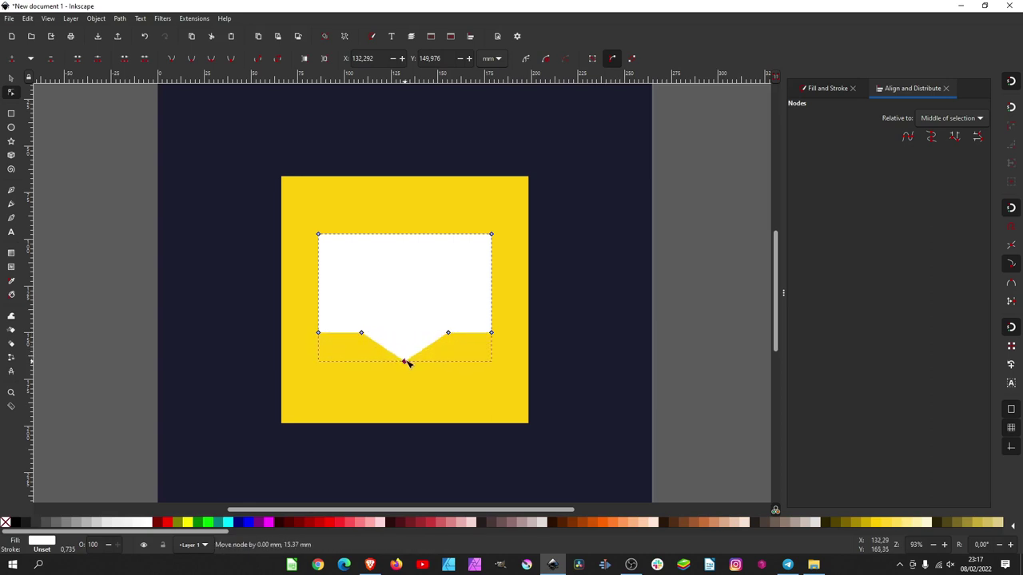
key("ctrl+z")
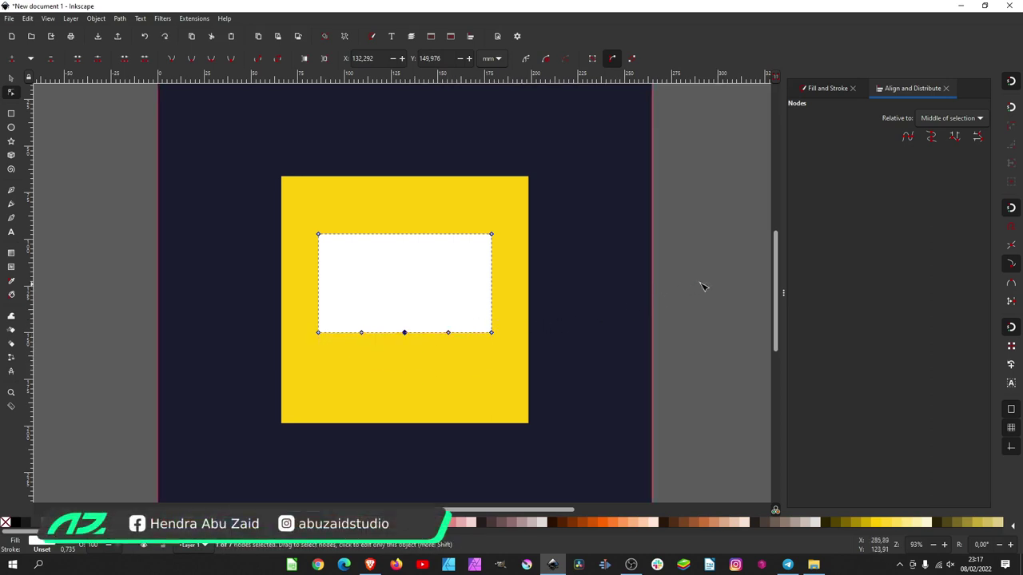
- Add more bottom nodes and pull the middle one down into a narrow tail
left_click_drag(703, 286, 211, 386)
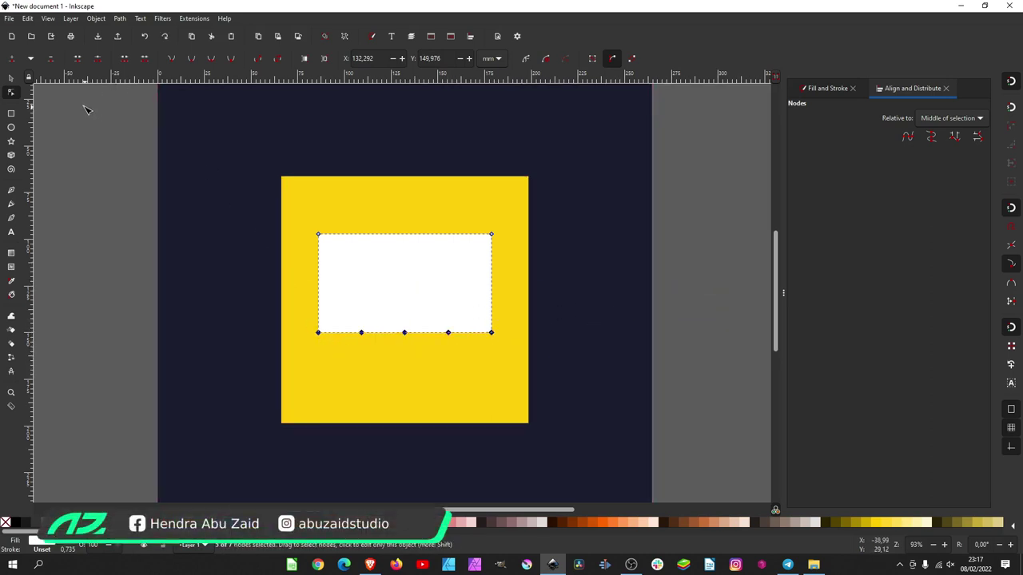
left_click(12, 59)
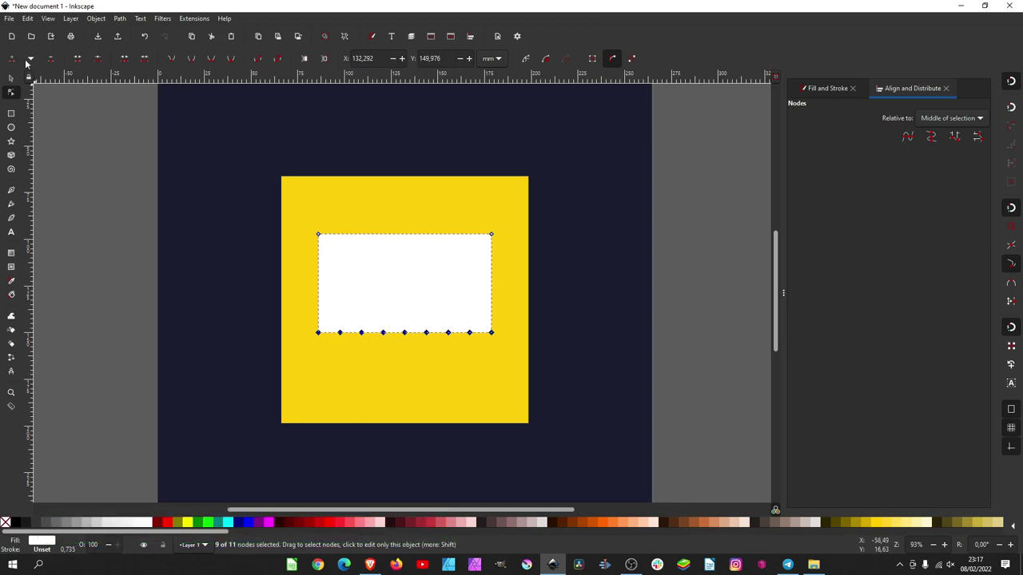
left_click(404, 334)
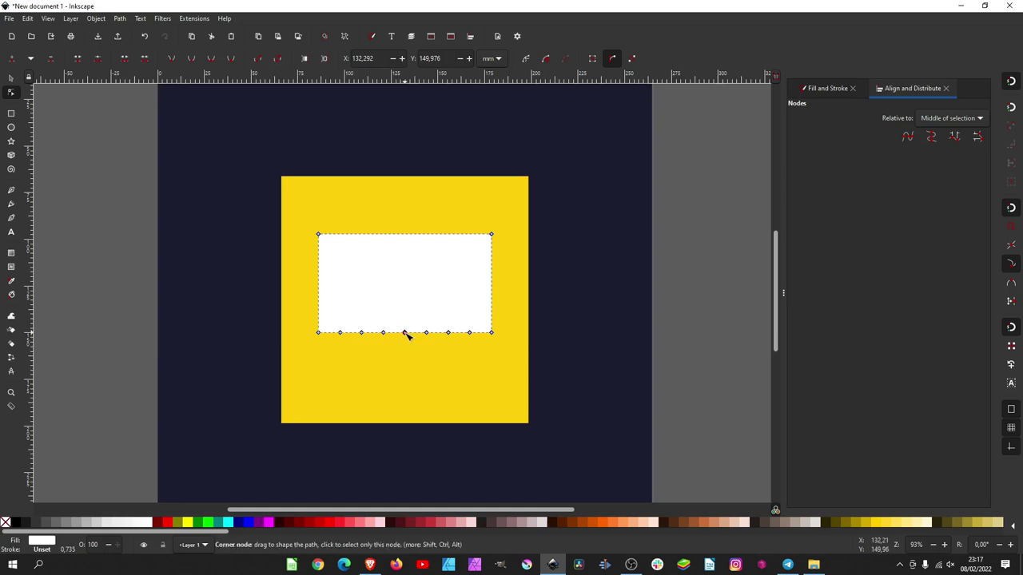
left_click_drag(406, 334, 406, 362)
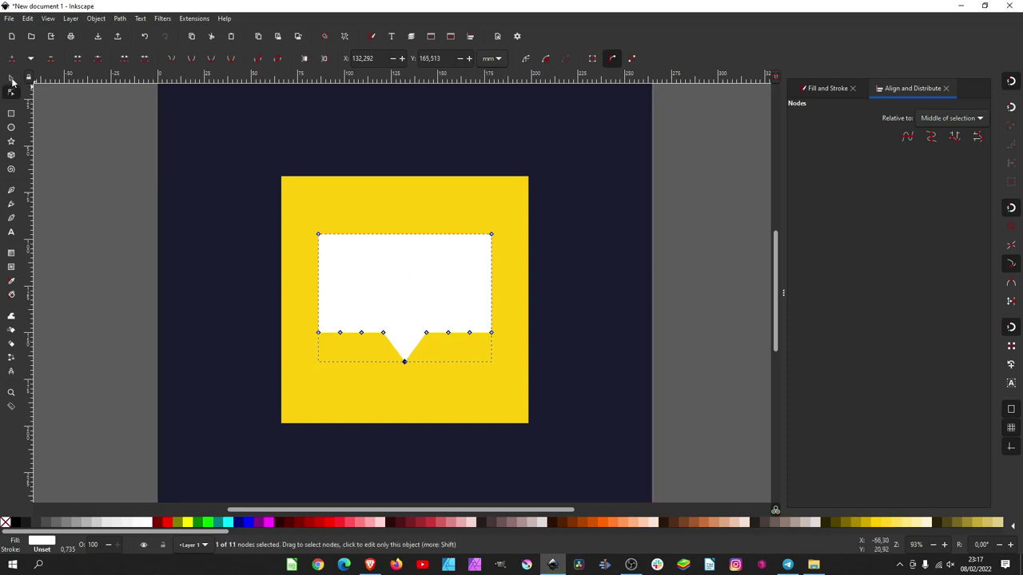
key("s")
left_click(87, 133)
- Draw a small dark grey circle inside the speech bubble
scroll(395, 262, "up", 1)
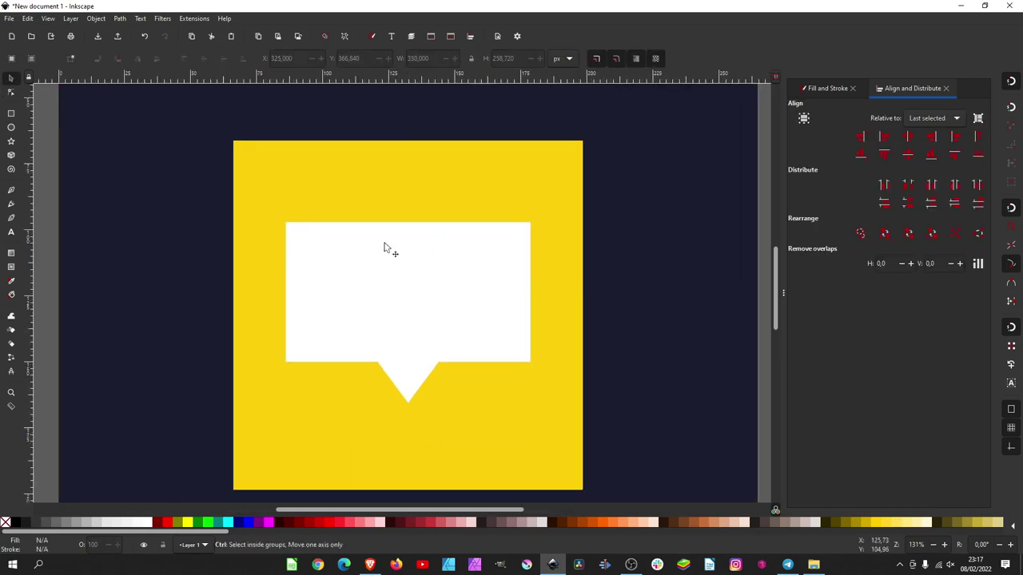
left_click(11, 127)
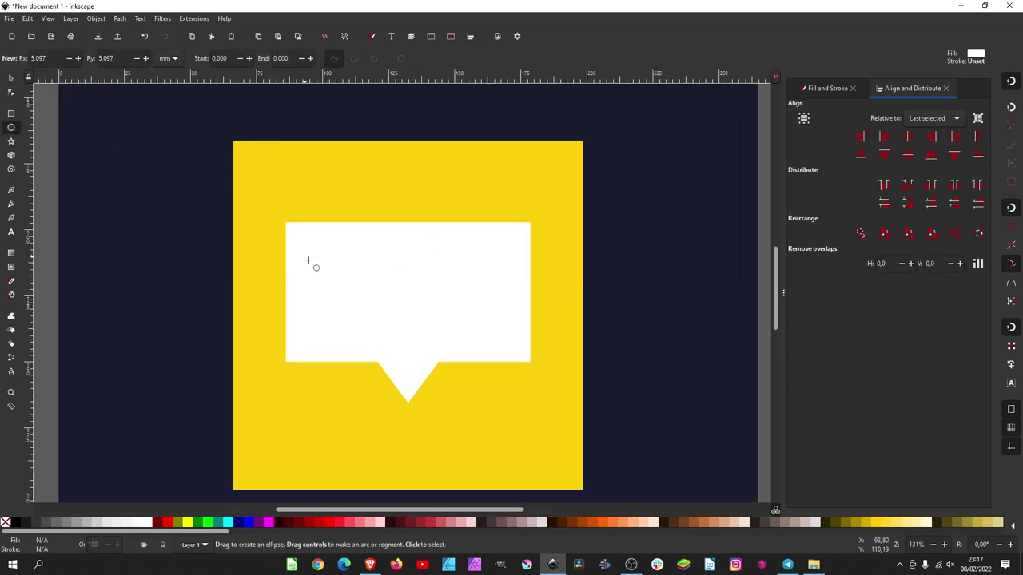
left_click_drag(333, 276, 357, 300)
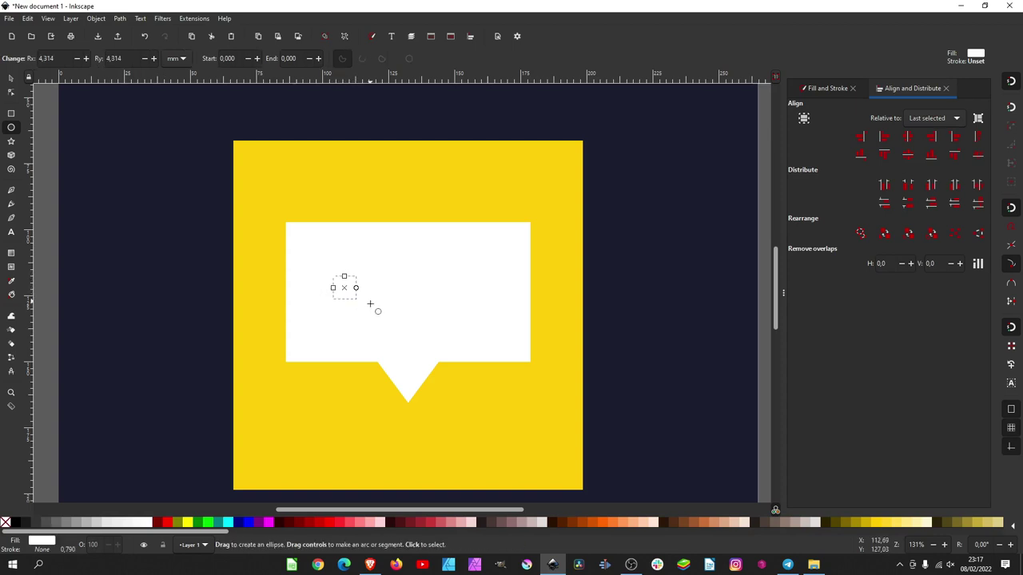
left_click(53, 522)
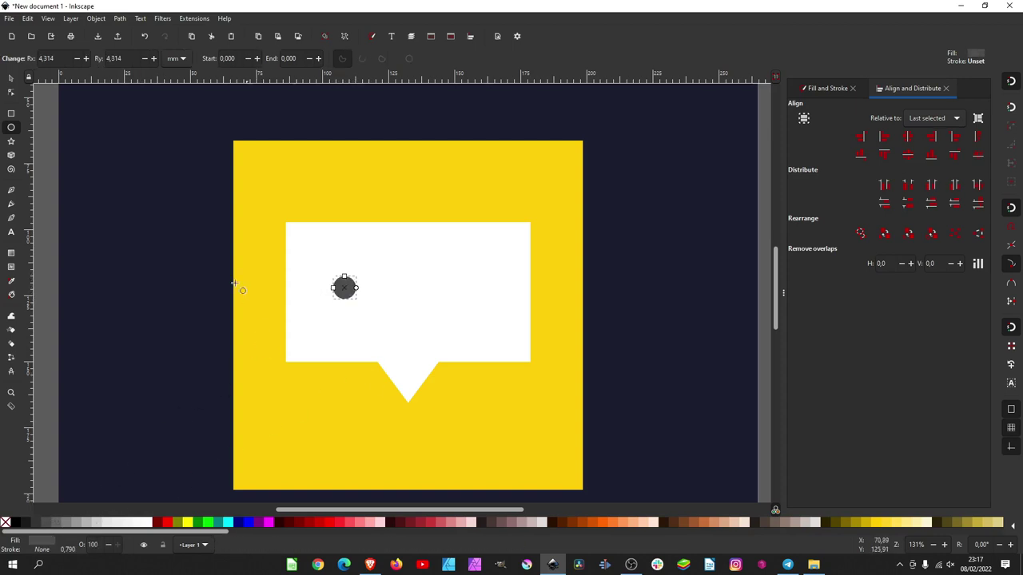
left_click(10, 78)
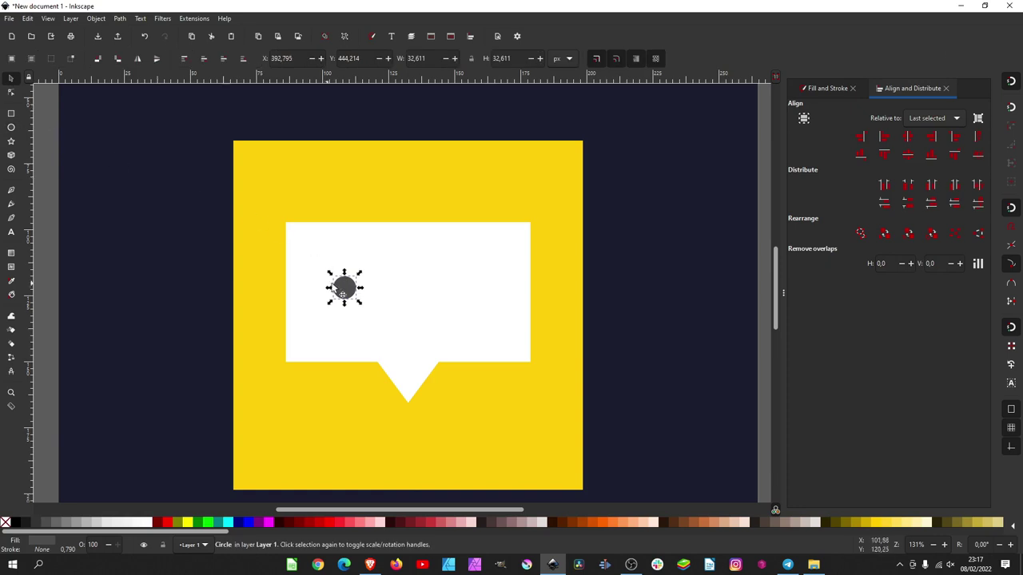
left_click_drag(344, 296, 344, 296)
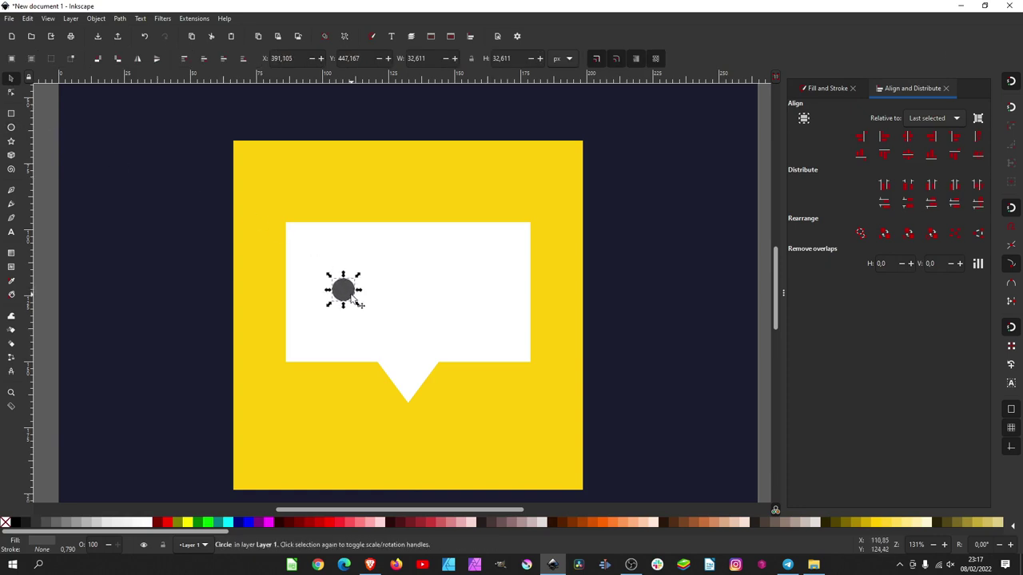
- Duplicate the grey circle into additional dots spaced to the right
left_click(352, 296)
key("ctrl+d")
left_click_drag(352, 296, 432, 294)
key("ctrl+d")
key("ctrl+d")
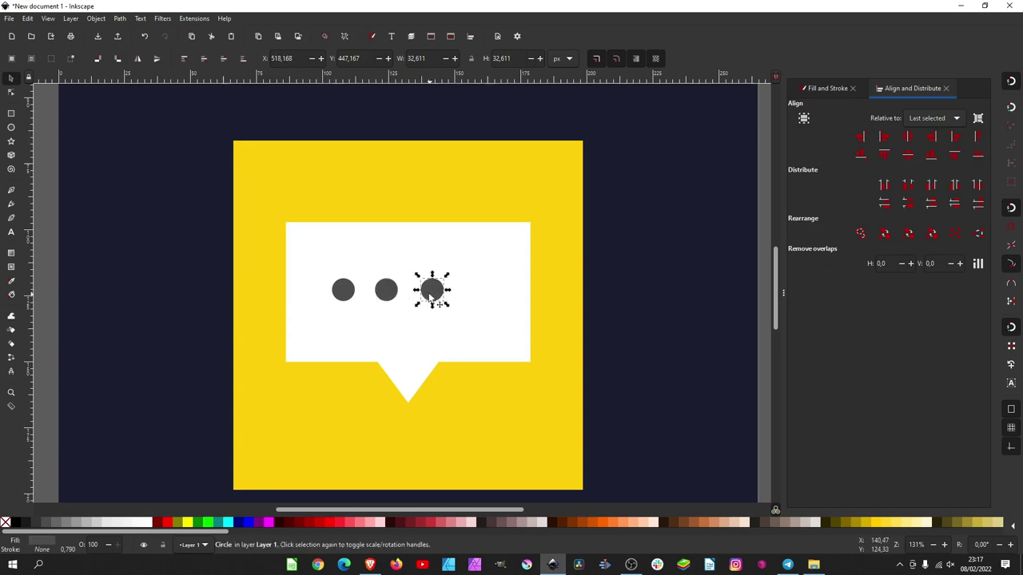
left_click_drag(432, 295, 482, 294)
scroll(521, 296, "down", 1)
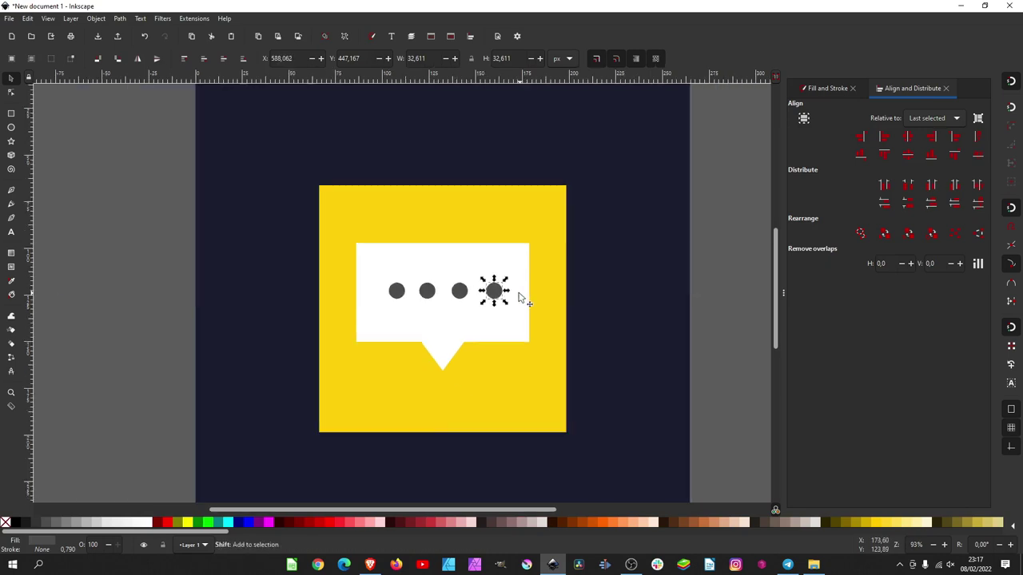
scroll(521, 296, "down", 2)
key("Escape")
scroll(525, 299, "up", 3)
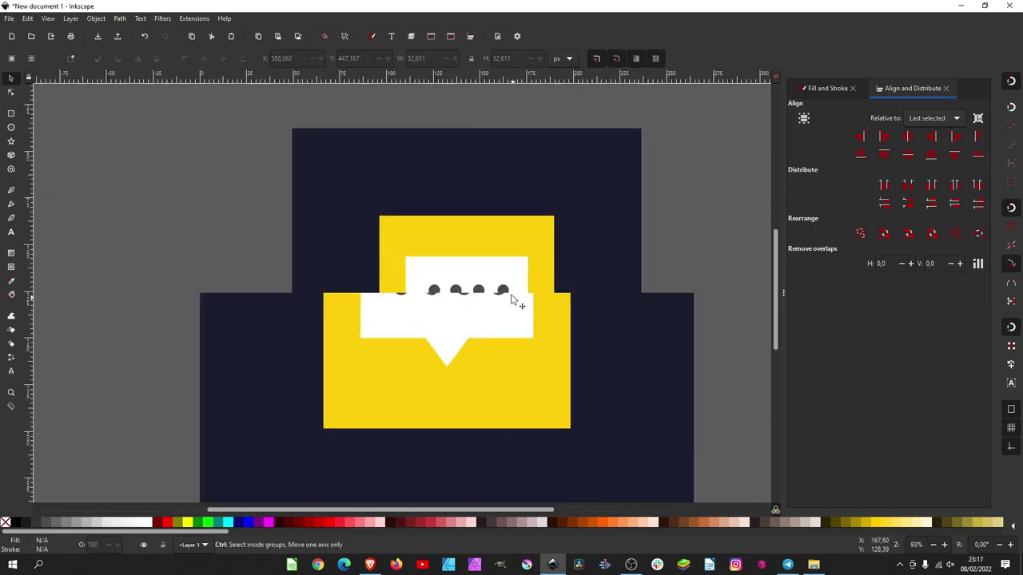
- Delete the extra fourth dot and distribute the remaining three dots evenly
left_click(490, 283)
right_click(495, 284)
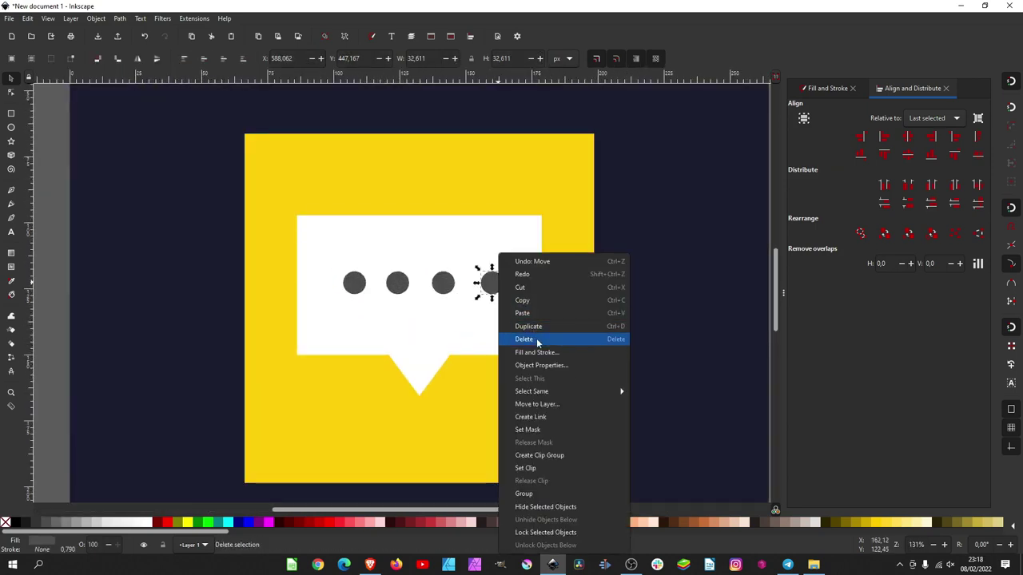
left_click(535, 339)
left_click(446, 286)
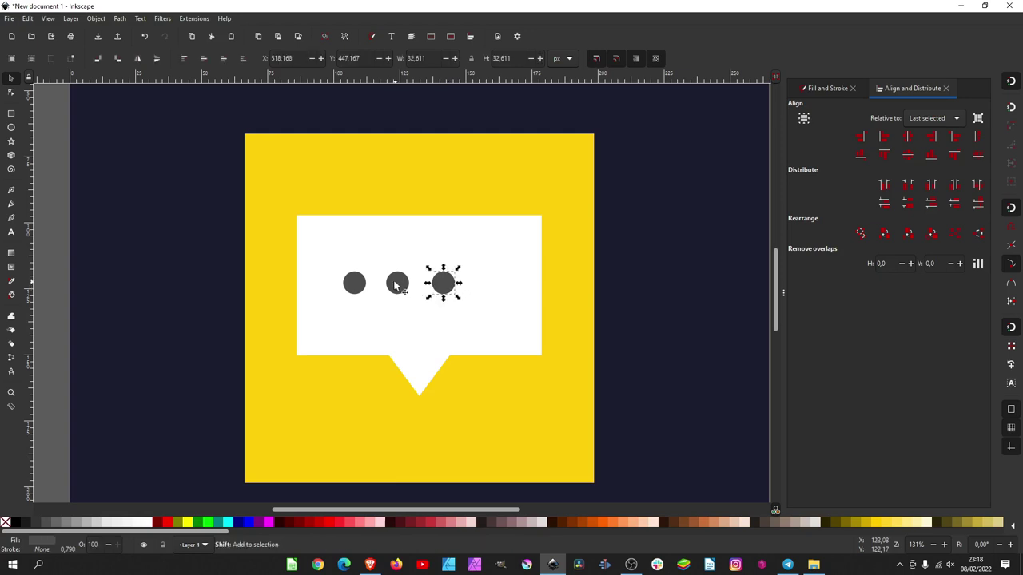
left_click(397, 283, "shift")
left_click(355, 285, "shift")
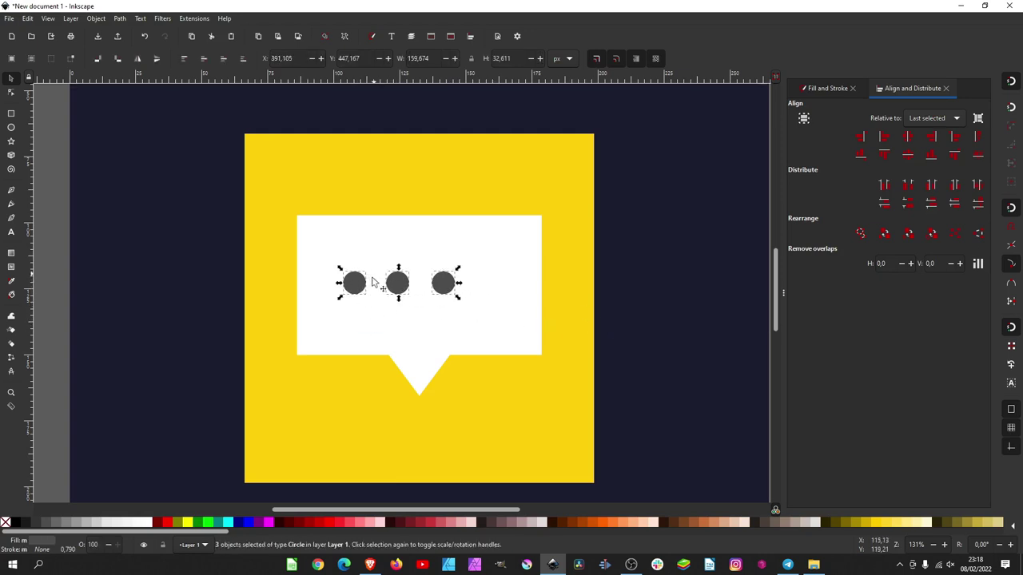
scroll(374, 289, "up", 2)
scroll(392, 272, "up", 1)
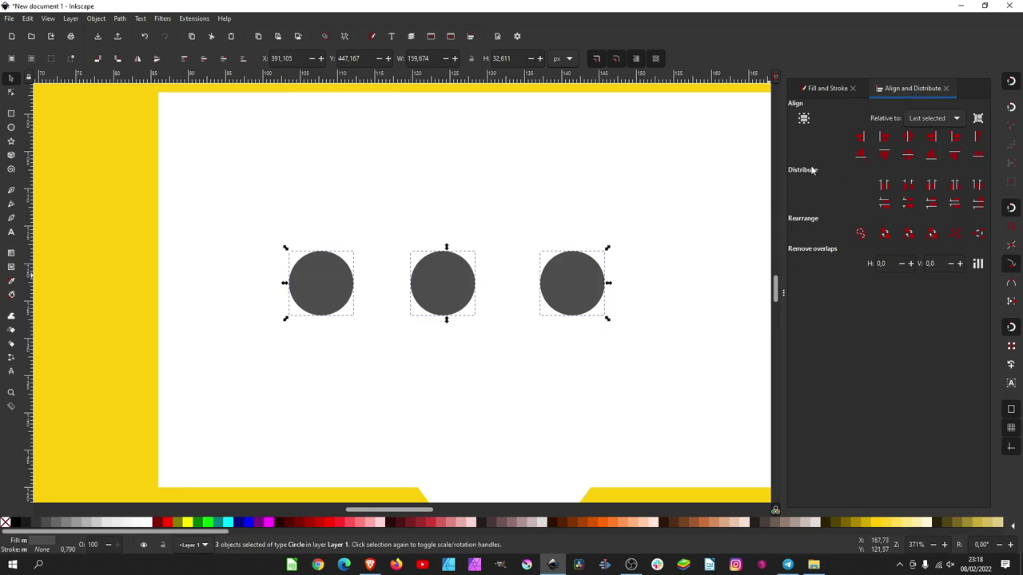
left_click(956, 187)
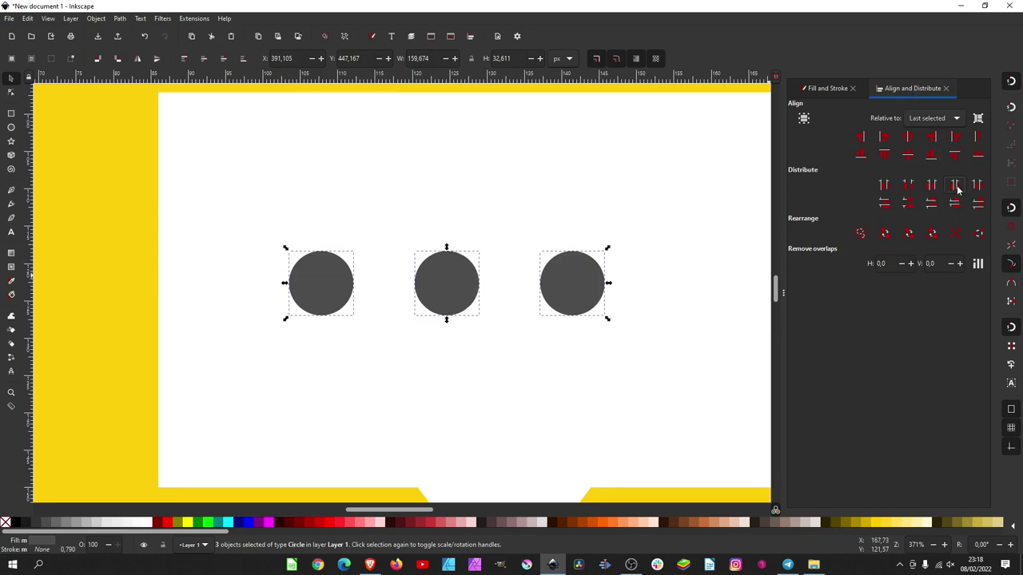
scroll(479, 276, "down", 3)
scroll(471, 256, "down", 1)
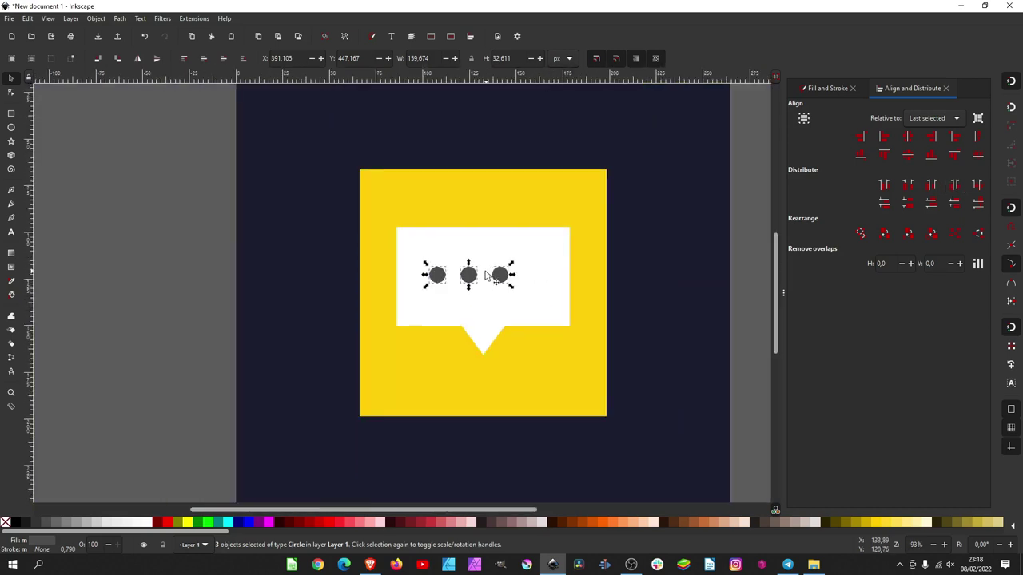
- Union the three dots into one path and centre them horizontally on the bubble
left_click(119, 20)
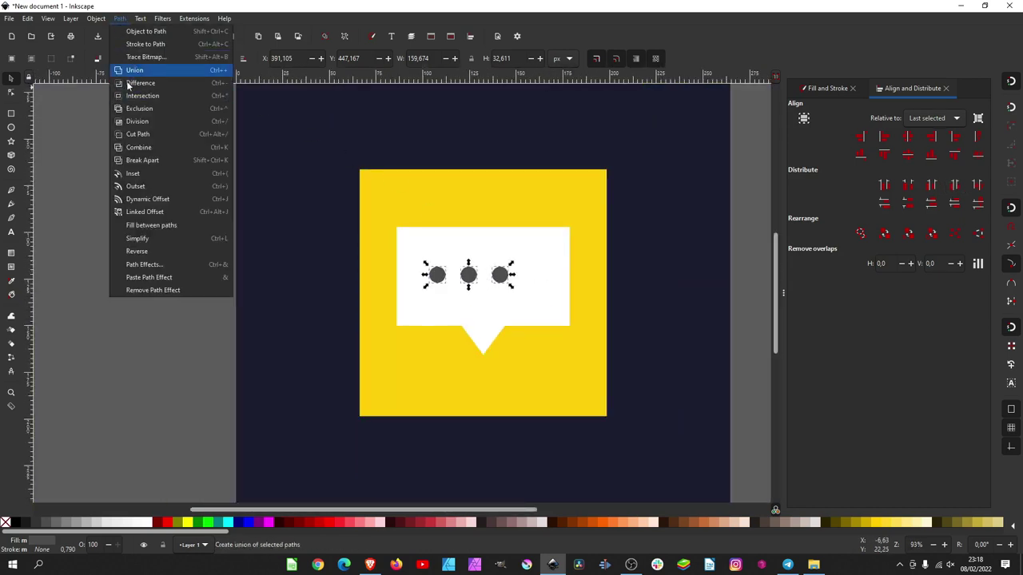
left_click(136, 71)
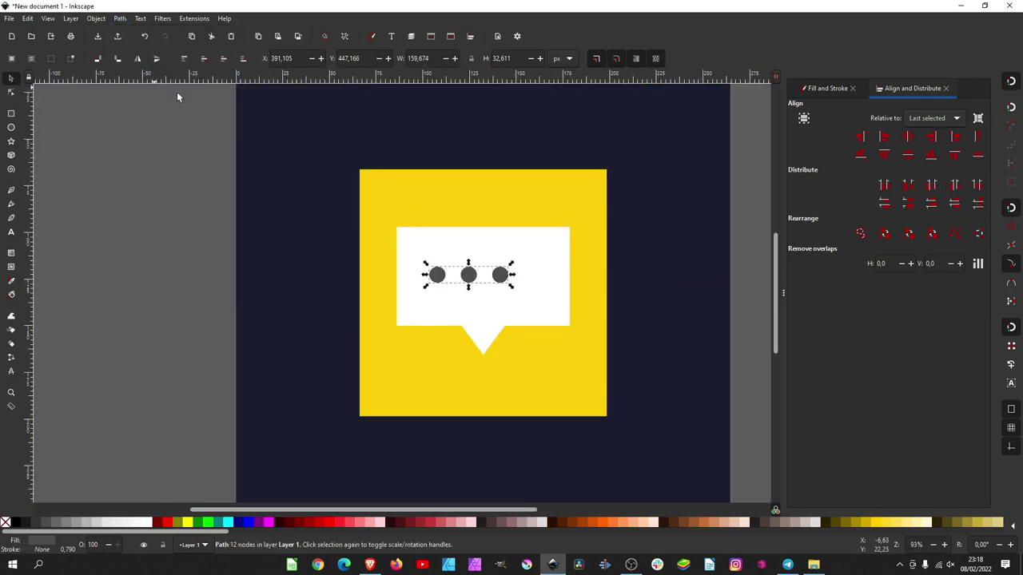
left_click(547, 266, "shift")
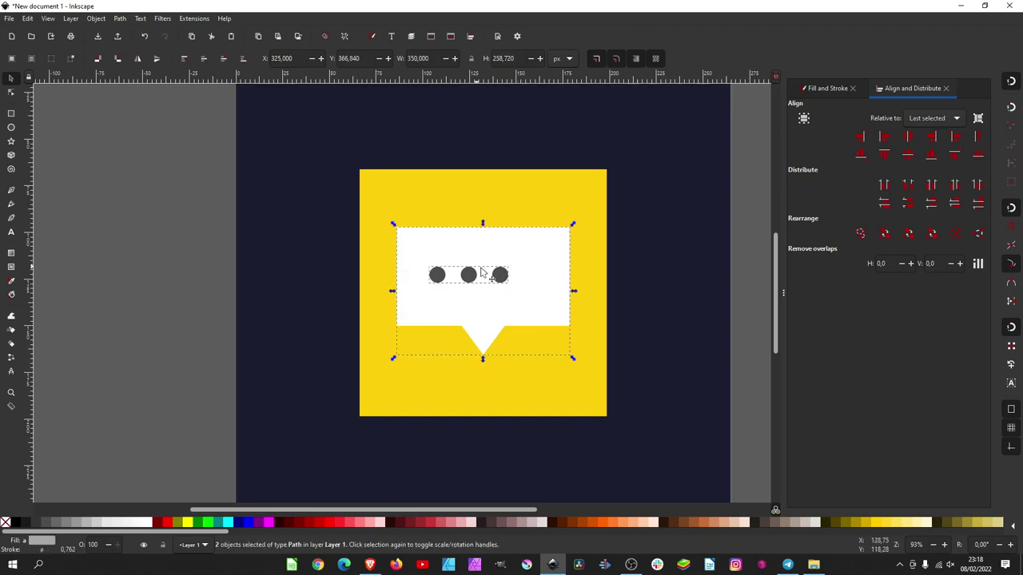
left_click(907, 139)
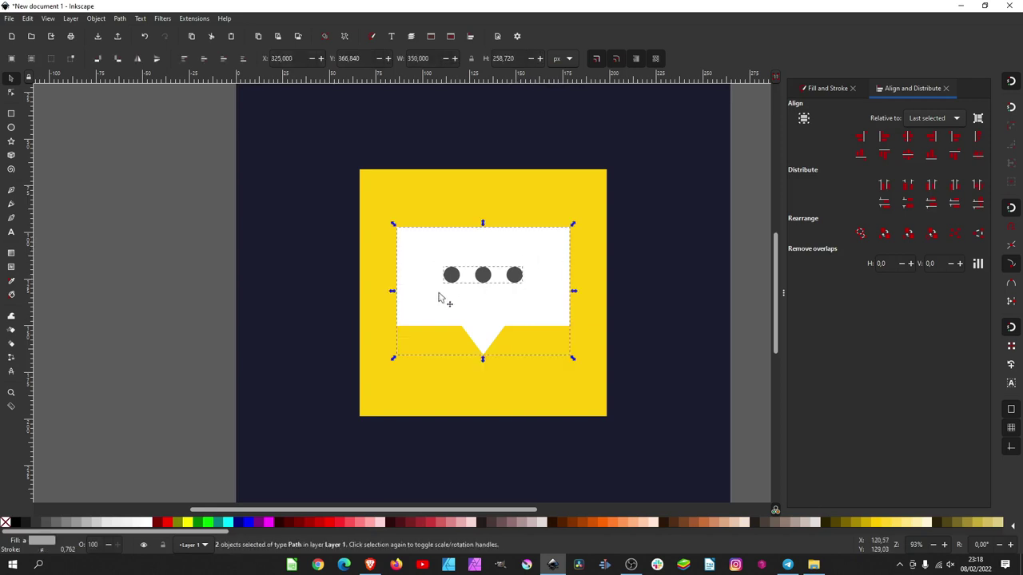
- Subtract the dots from the bubble with Path > Difference, leaving three holes
left_click(119, 19)
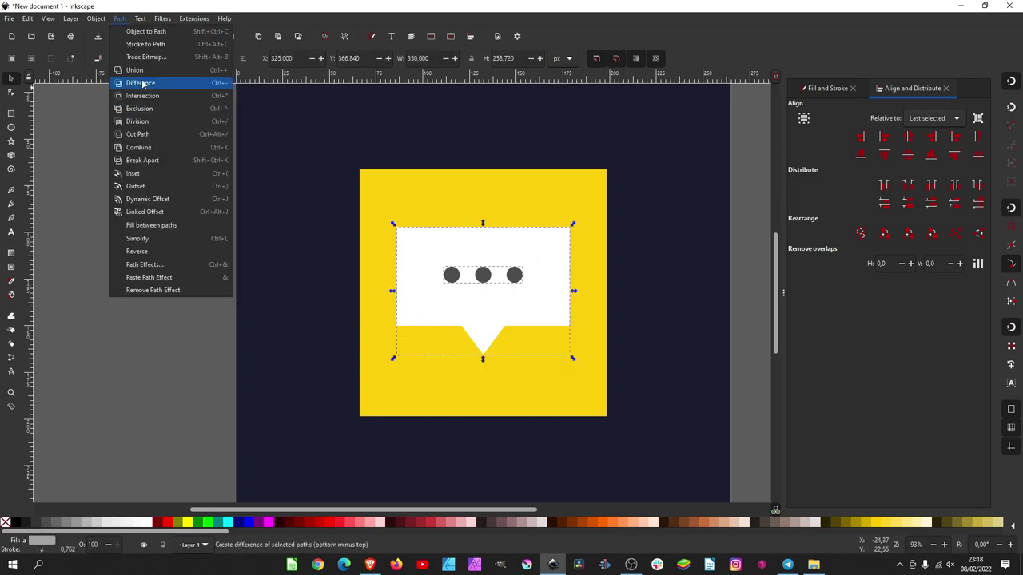
left_click(138, 85)
left_click(738, 304)
scroll(508, 280, "up", 1, "ctrl")
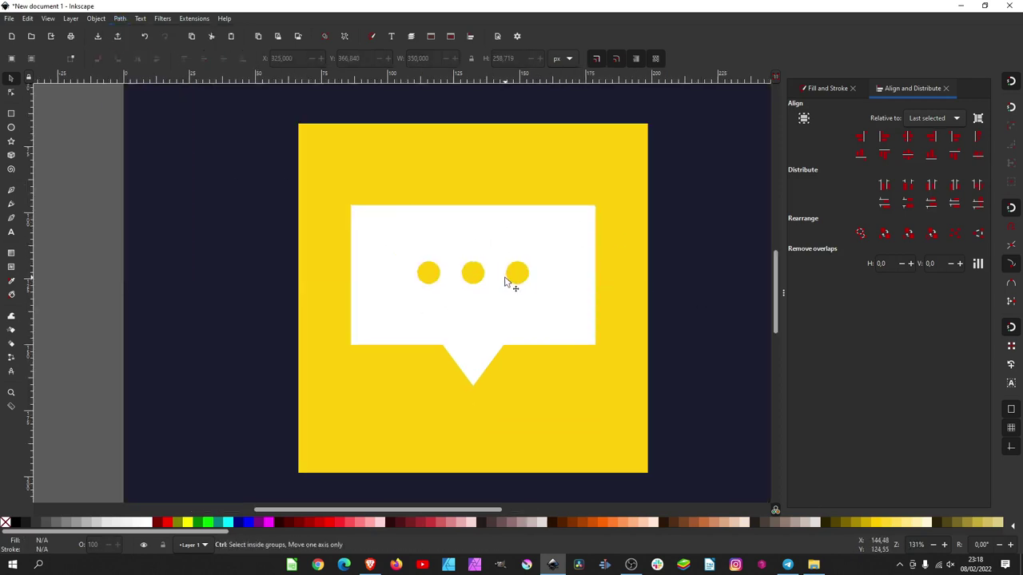
scroll(552, 303, "down", 1, "ctrl")
scroll(551, 304, "down", 1, "ctrl")
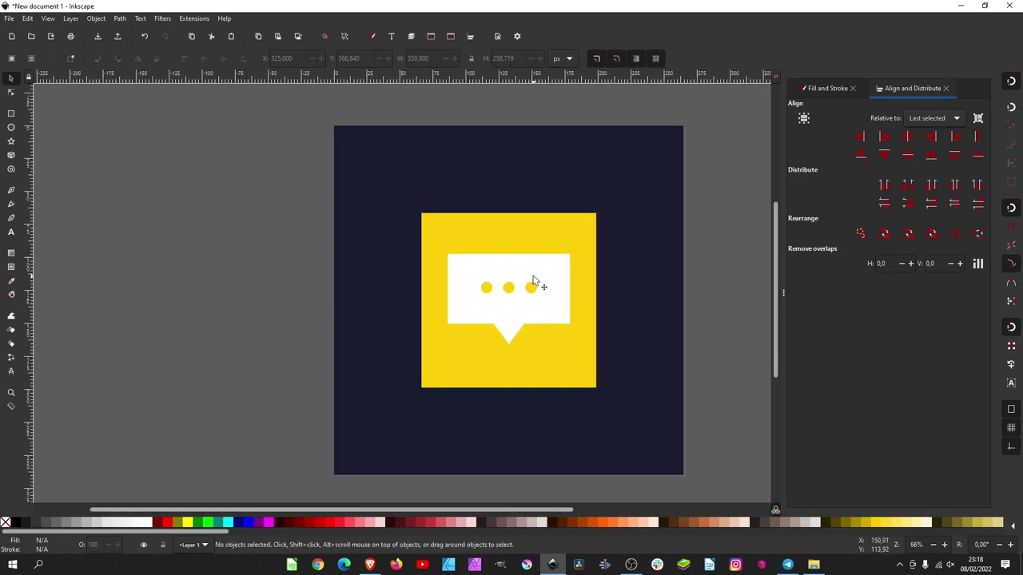
scroll(511, 292, "up", 1, "ctrl")
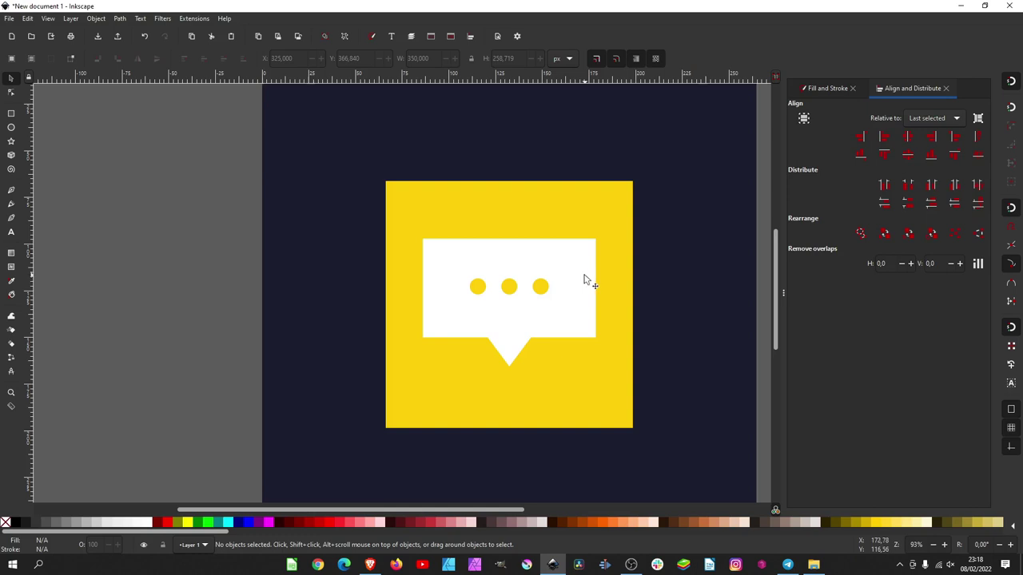
- Duplicate the speech bubble and fill the copy with 60% gray
left_click(566, 281)
right_click(562, 280)
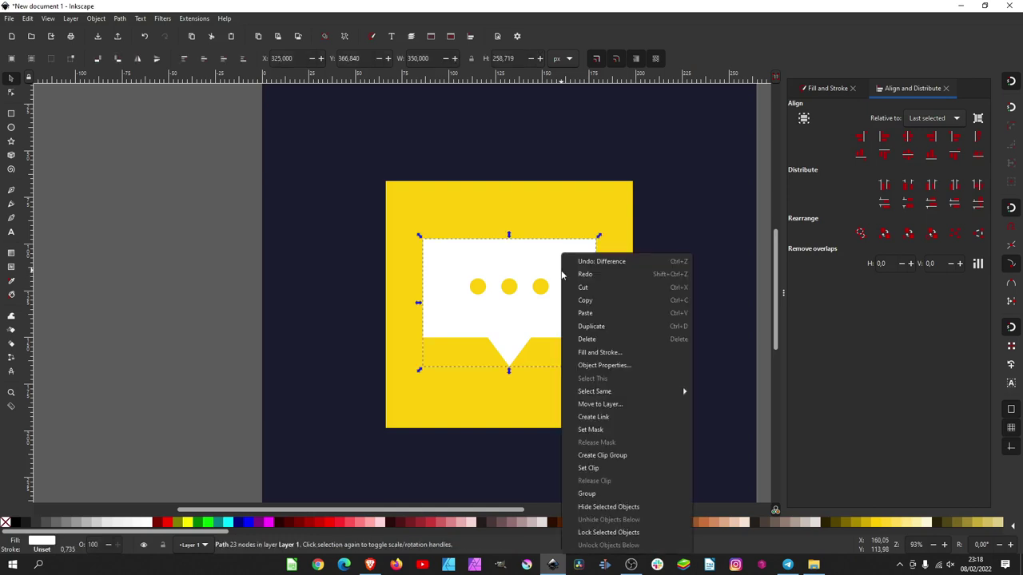
left_click(600, 327)
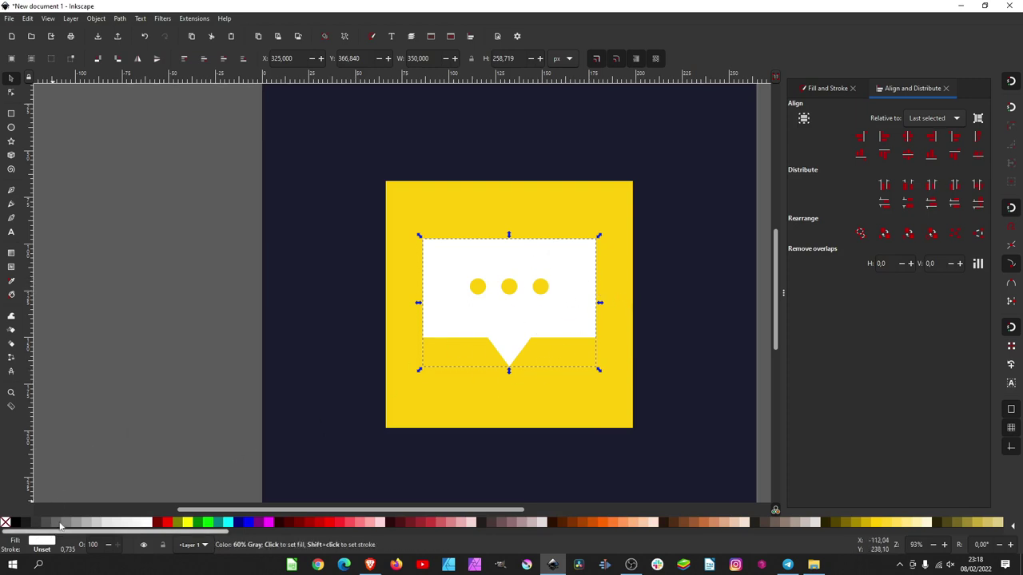
left_click(57, 523)
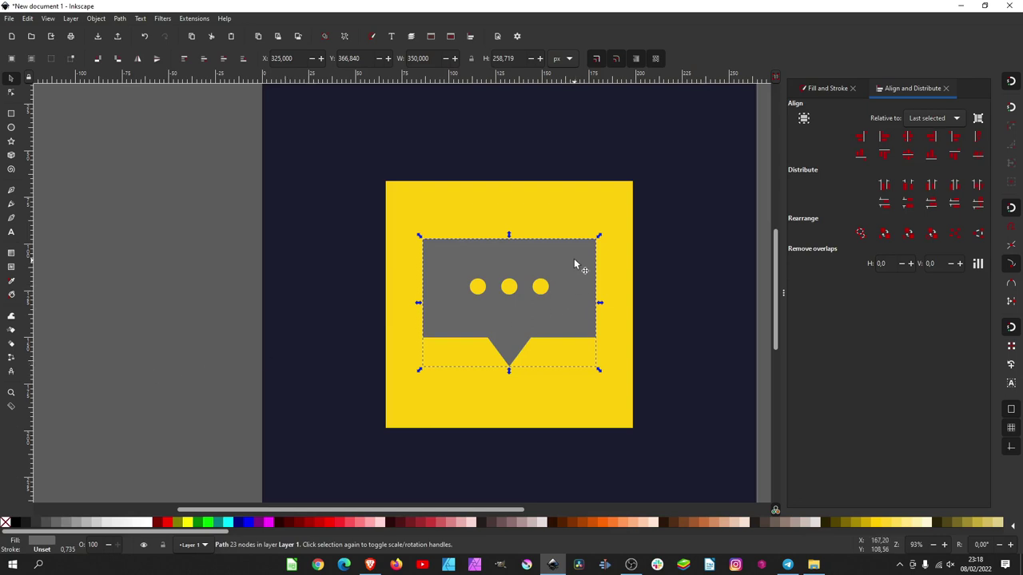
- Try moving the gray copy, undoing each move so it stays aligned over the original
left_click_drag(576, 256, 561, 279)
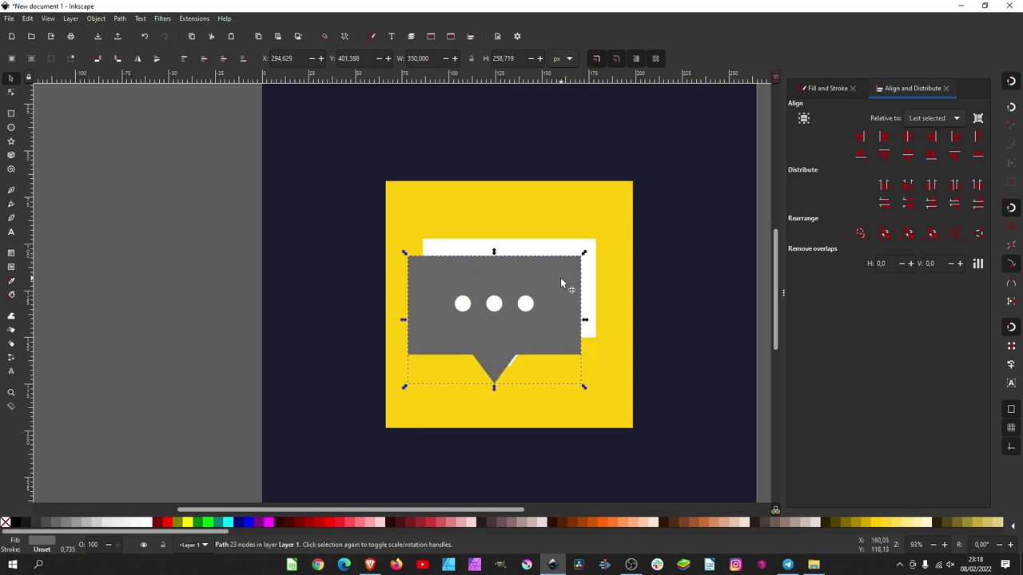
key("ctrl+z")
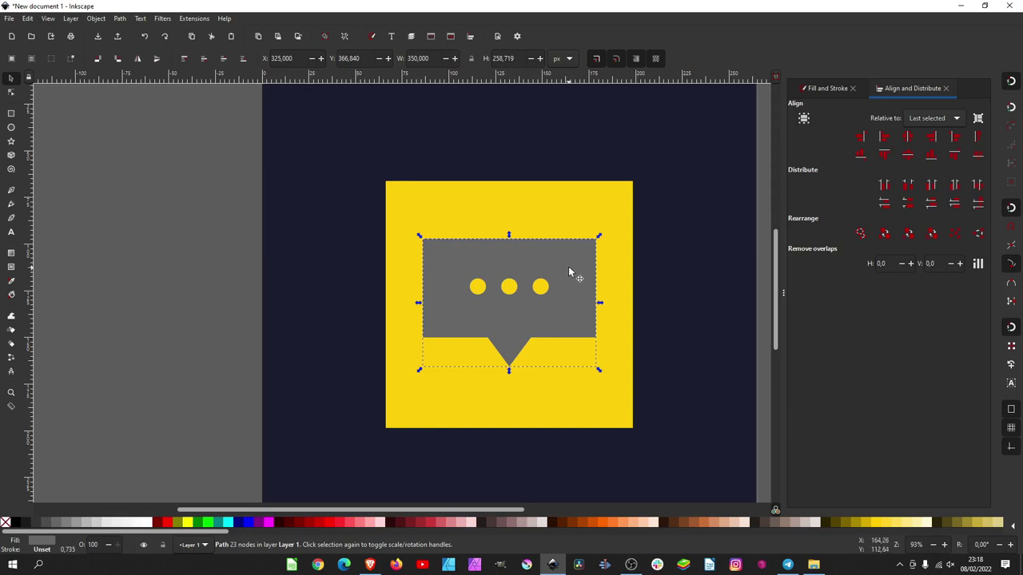
scroll(568, 272, "up", 2)
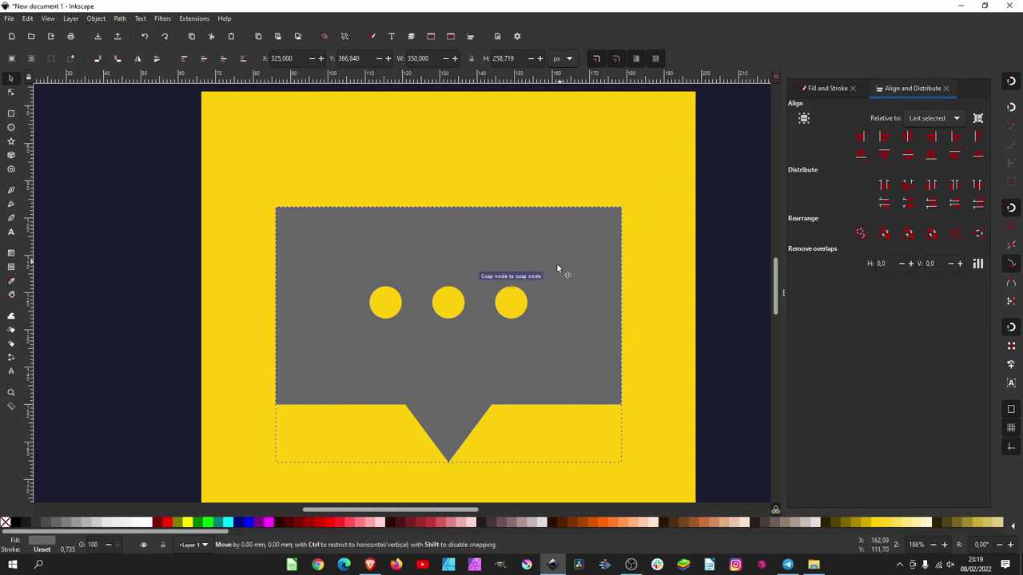
mouse_move(553, 262)
left_mouse_down()
mouse_move(539, 297)
mouse_move(555, 278)
left_mouse_up()
key("ctrl+z")
scroll(577, 254, "down", 1)
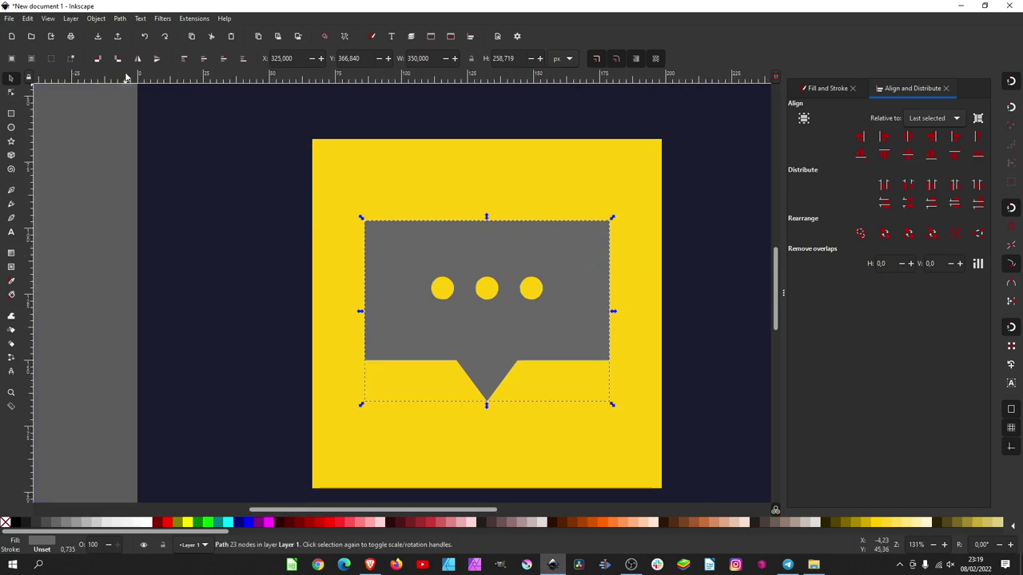
- Move the gray bubble 10 px left and 10 px down using the Transform Move tab
left_click(96, 19)
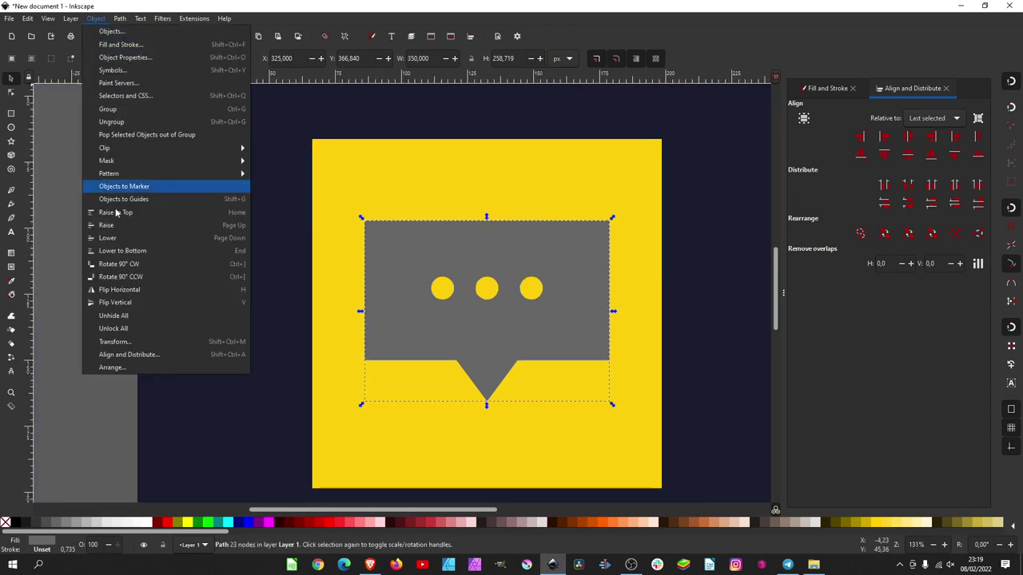
left_click(133, 344)
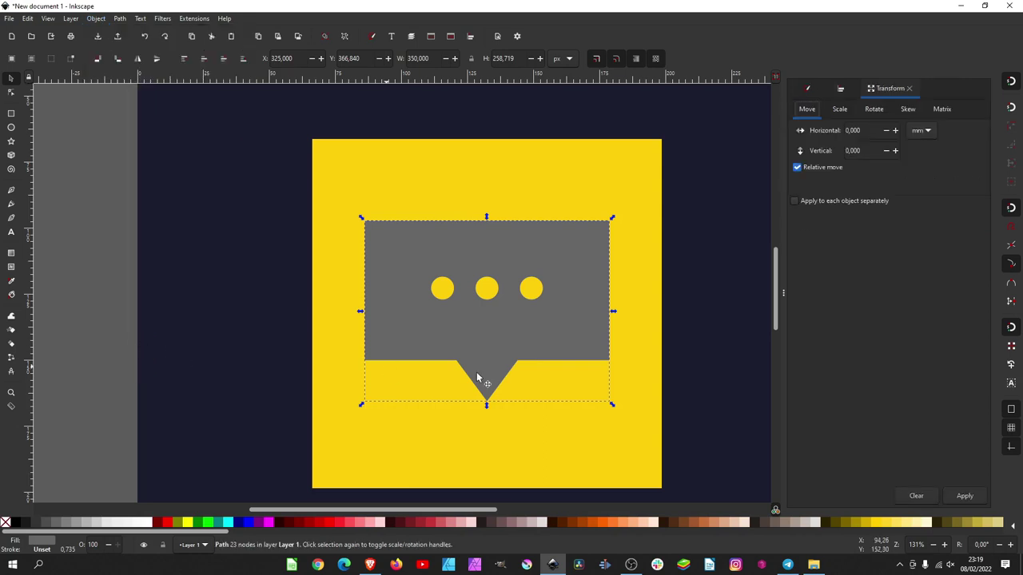
left_click(927, 131)
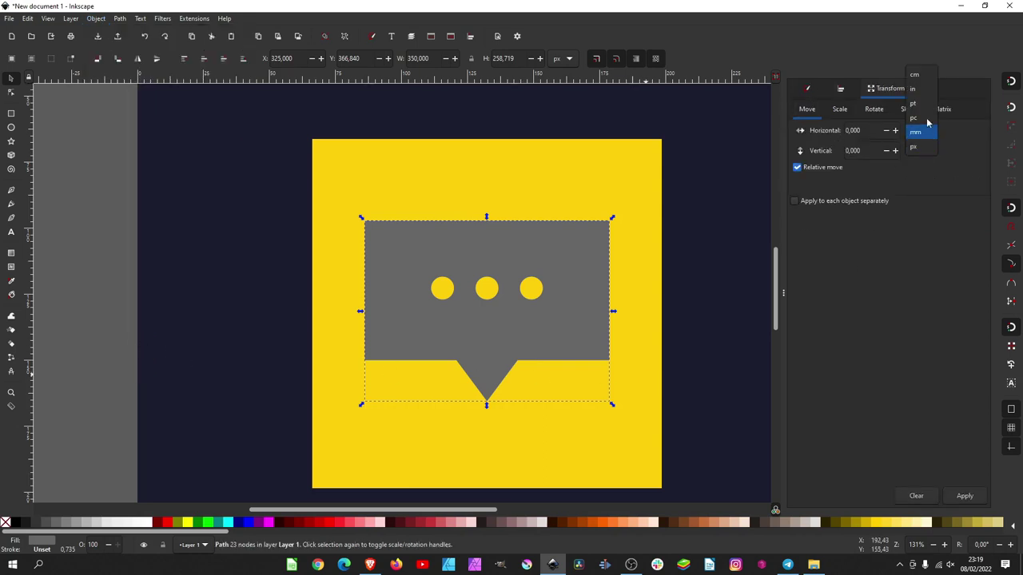
left_click(915, 147)
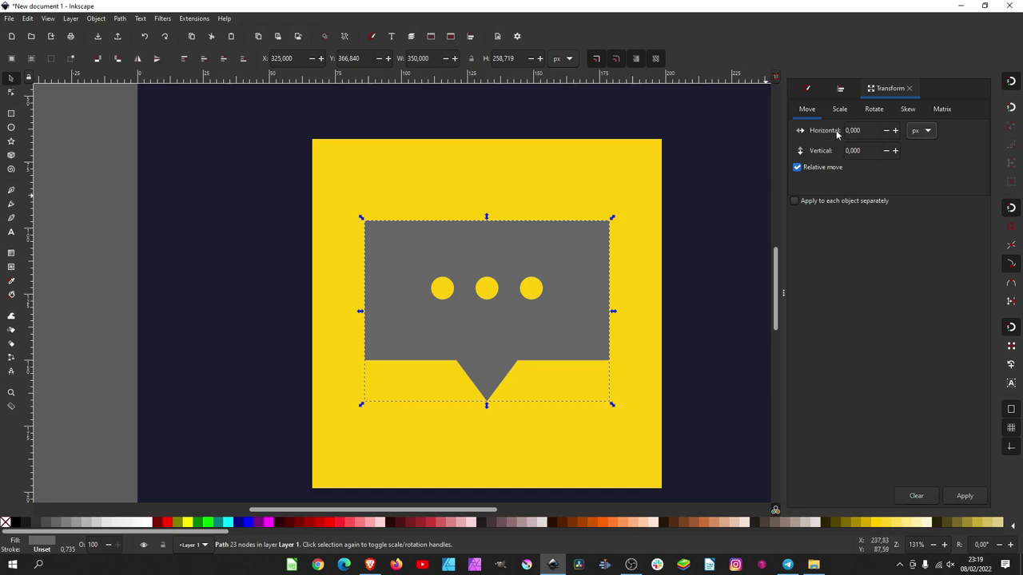
double_click(871, 130)
left_click(968, 497)
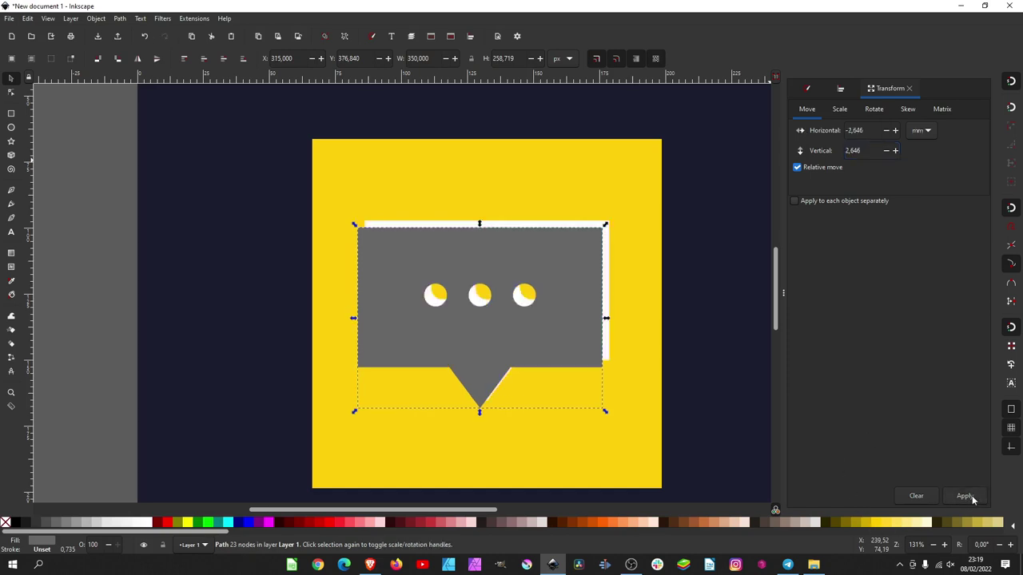
- Lower the gray bubble behind the white bubble to act as its shadow
left_click(715, 279)
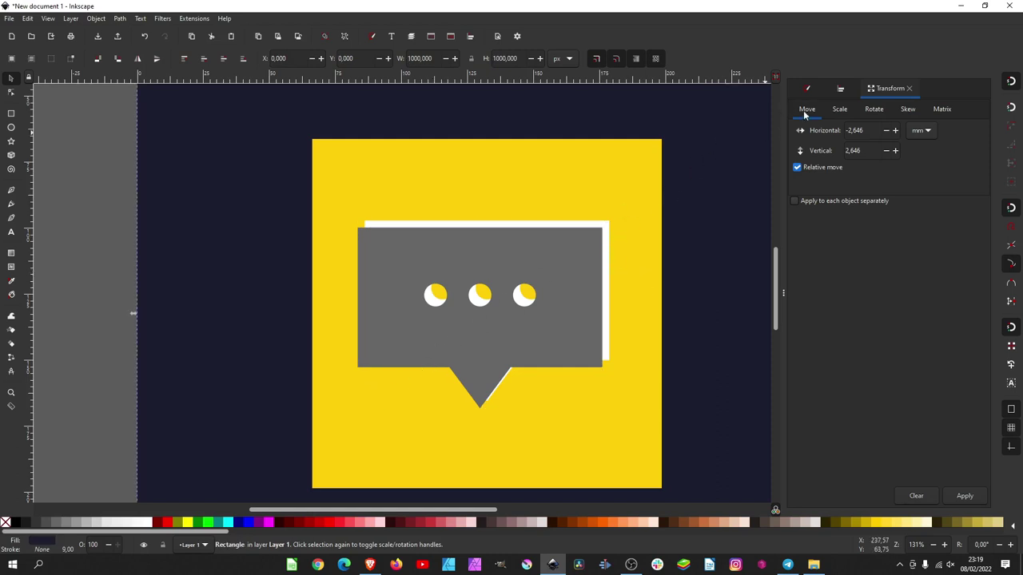
left_click(571, 263)
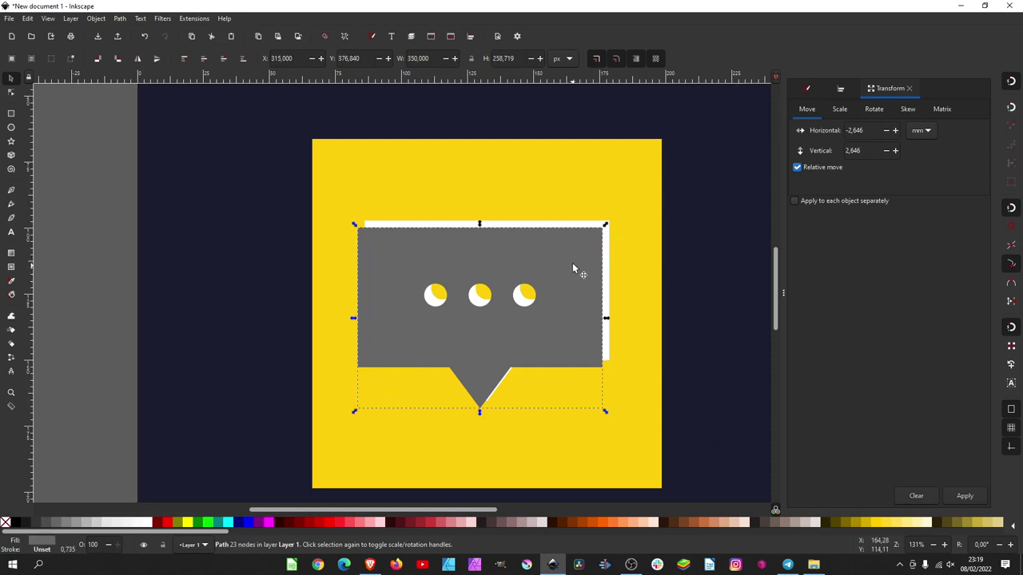
left_click(229, 59)
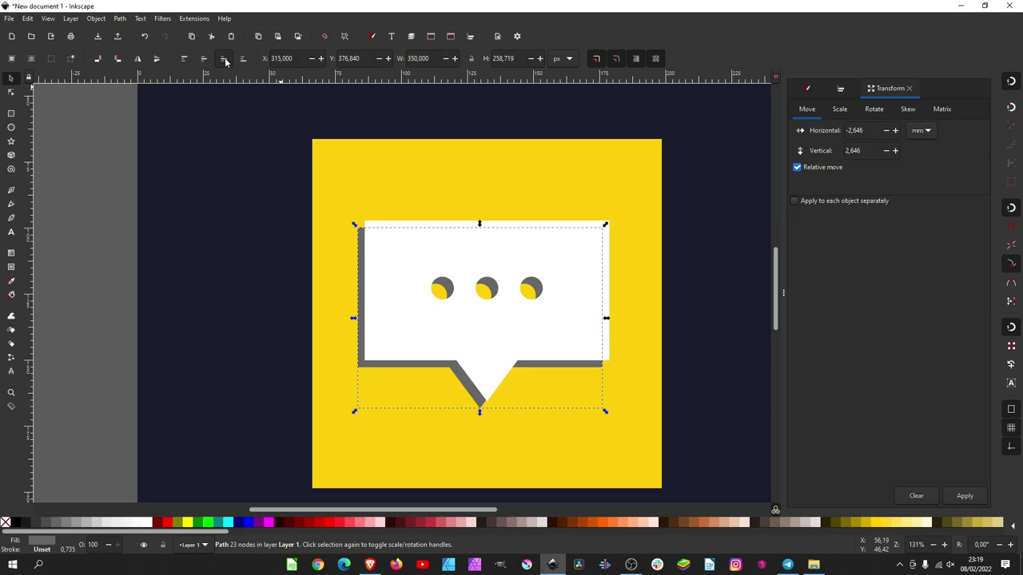
- Add nodes on the grey shadow's top edge and snap one to the bubble's top-left corner
left_click(111, 232)
scroll(409, 254, "up", 1)
scroll(378, 244, "up", 2)
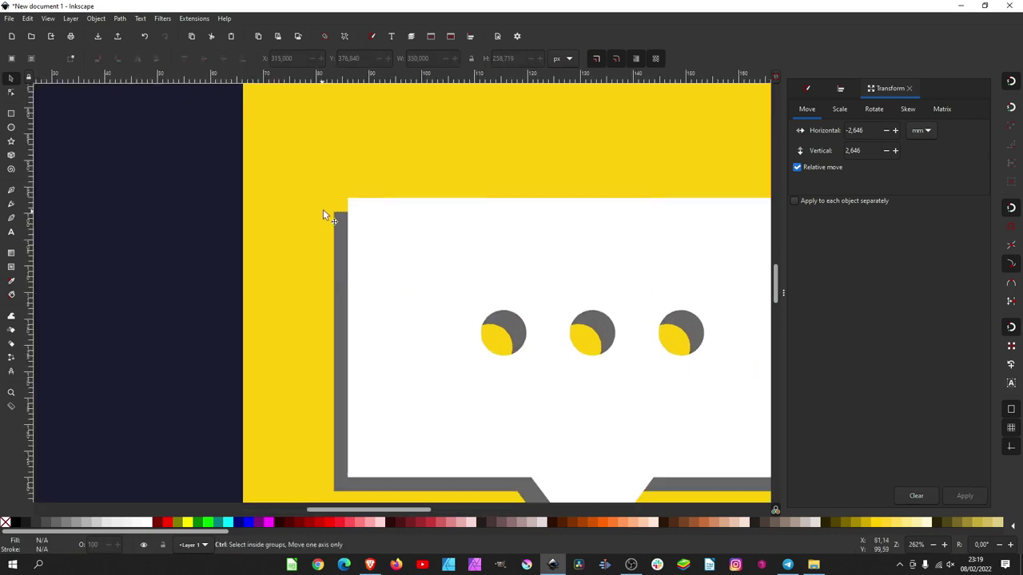
scroll(326, 215, "up", 1)
scroll(339, 205, "up", 2)
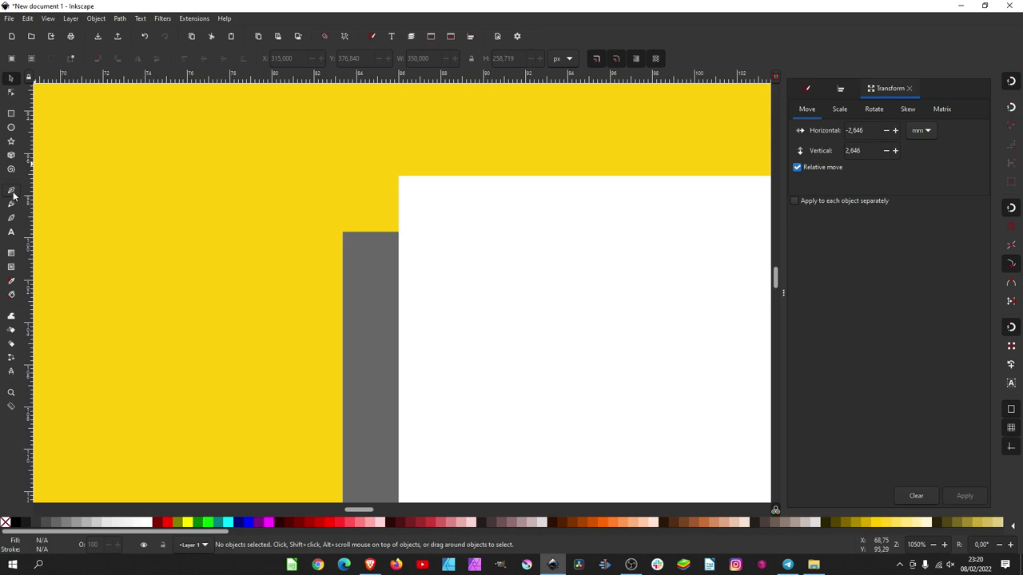
left_click(360, 256)
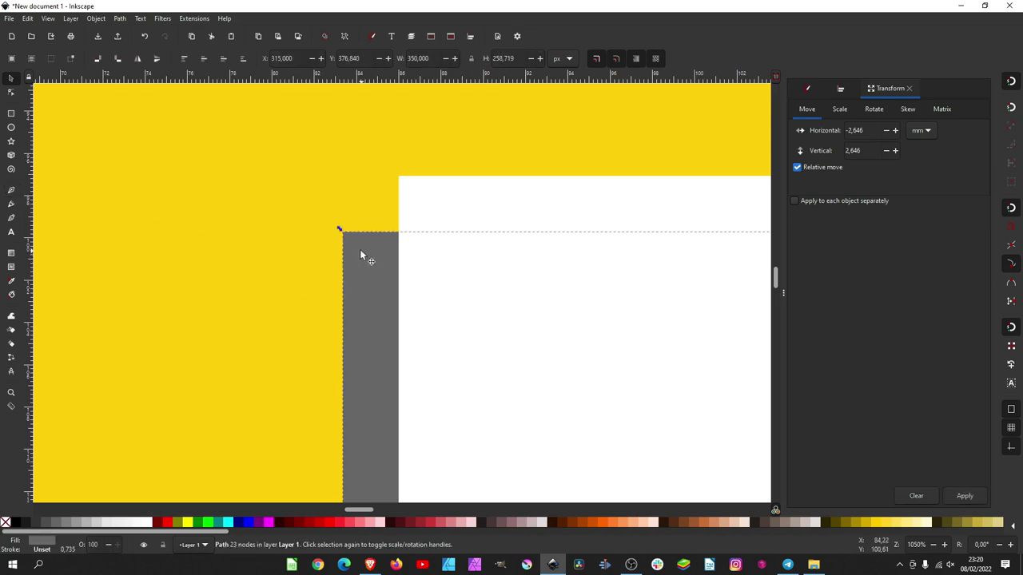
left_click(10, 93)
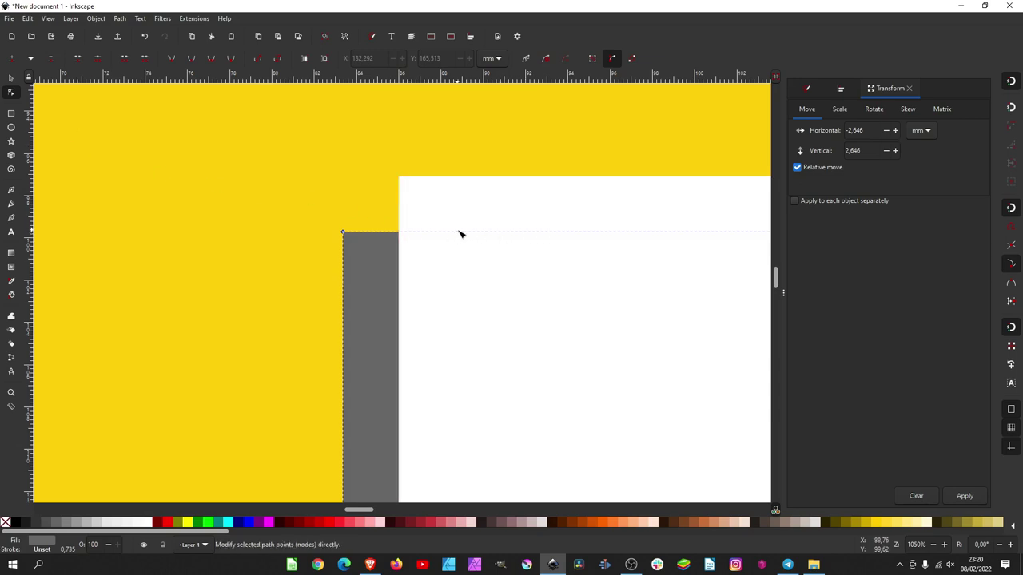
double_click(390, 233)
left_click_drag(391, 233, 373, 229)
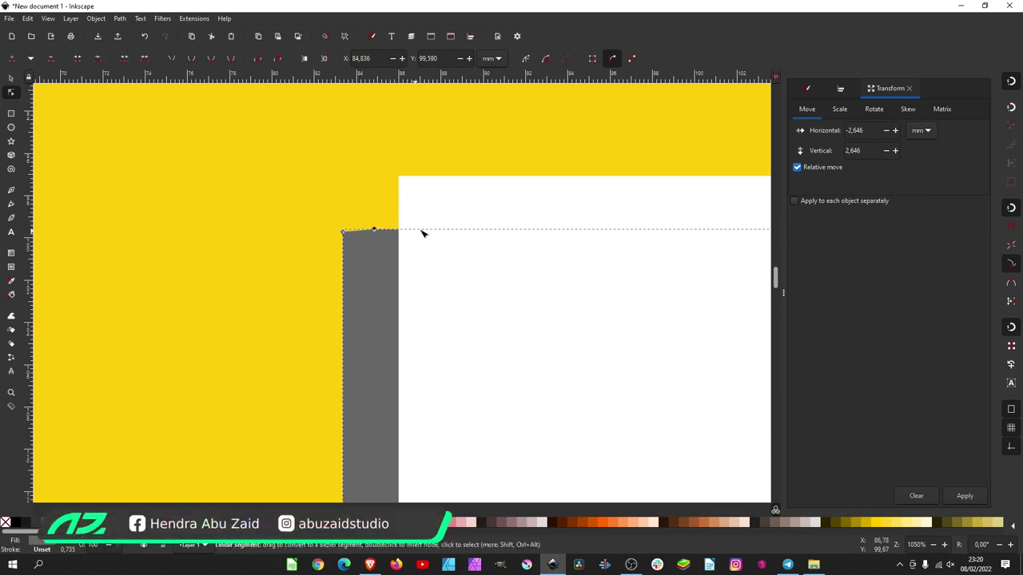
double_click(427, 229)
left_click_drag(376, 230, 401, 177)
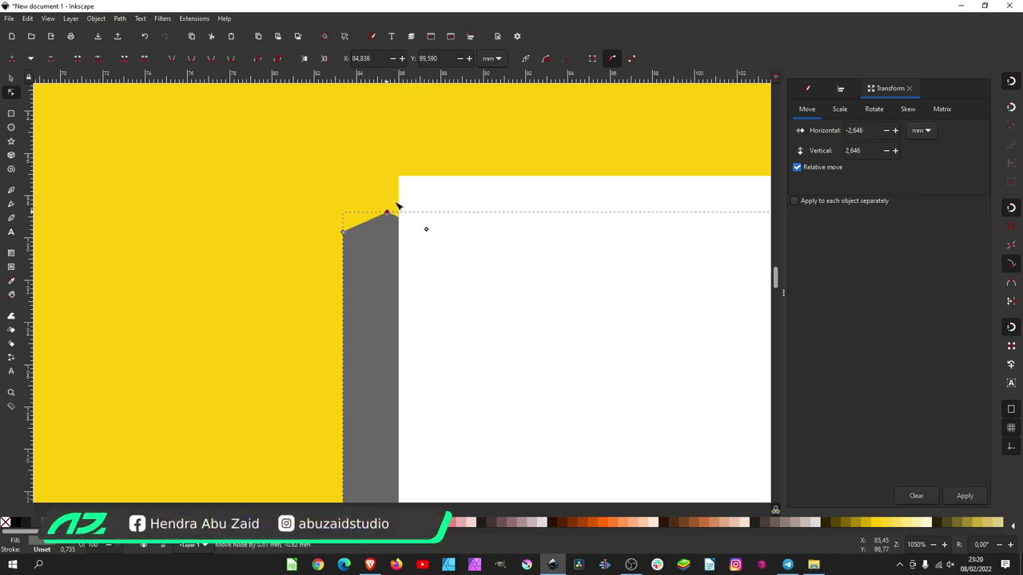
- Add a node on the shadow's right edge and pull its corner out to the bubble's edge
scroll(414, 218, "down", 2, "ctrl")
scroll(434, 210, "down", 4, "ctrl")
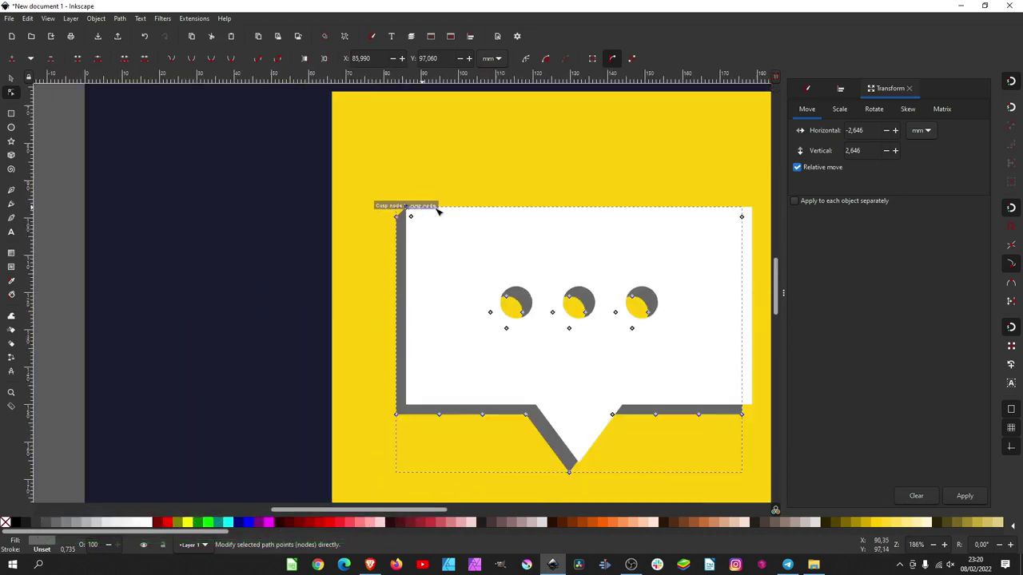
scroll(434, 210, "down", 3)
scroll(519, 255, "up", 4, "ctrl")
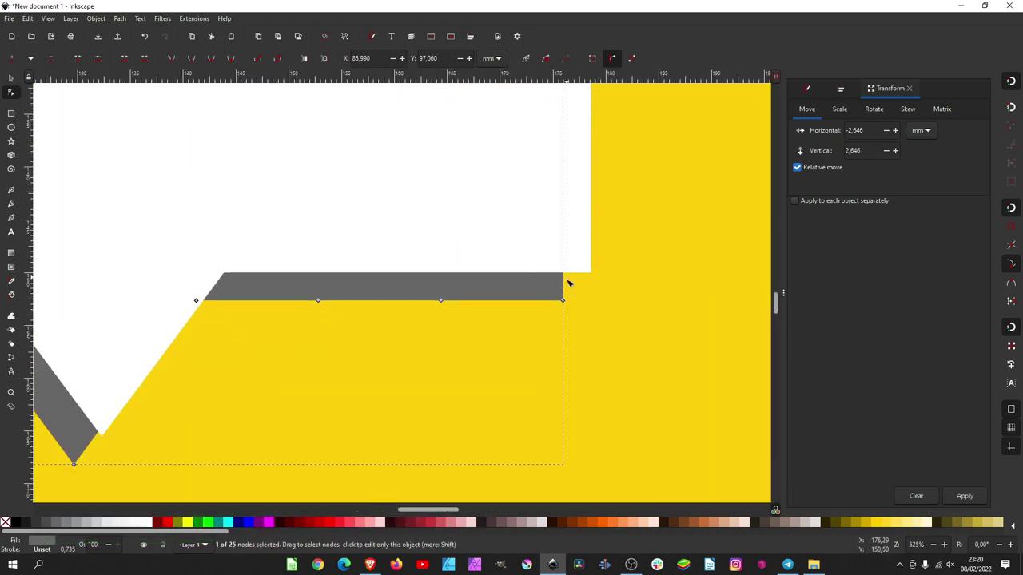
double_click(563, 251)
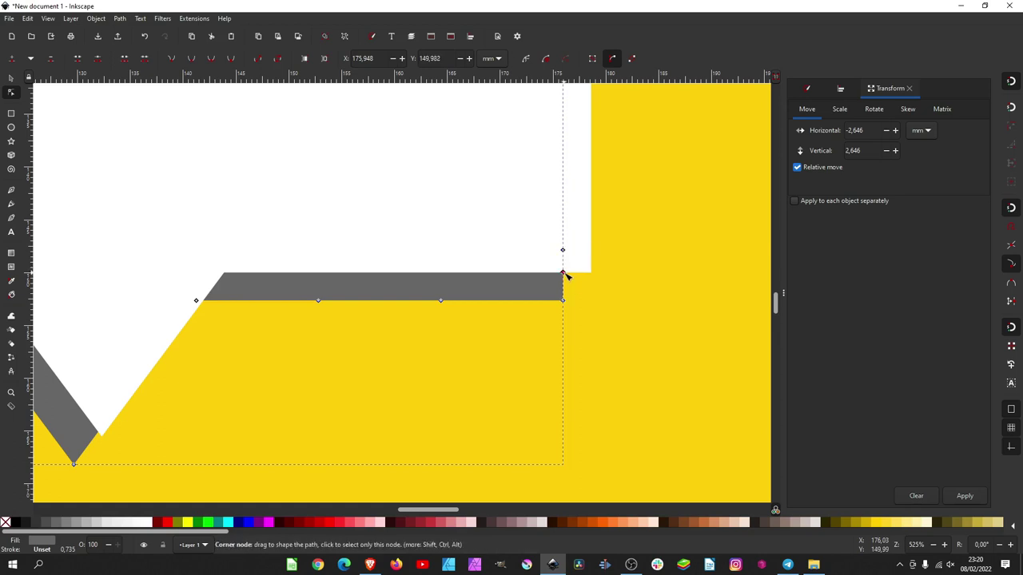
left_click_drag(565, 275, 591, 276)
- Drag the node beside the shadow's tail tip so it meets the white bubble's tail
scroll(605, 224, "down", 2)
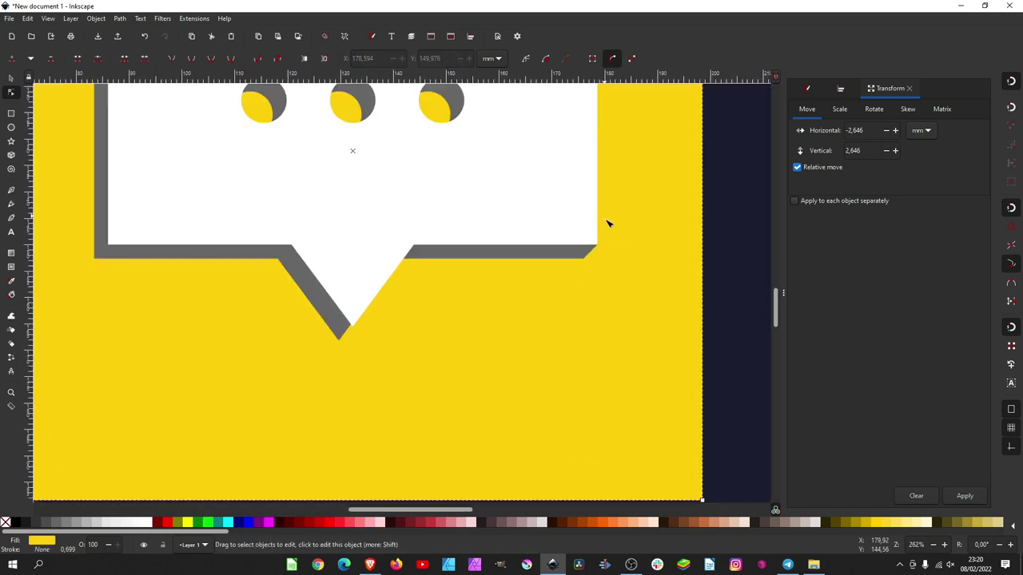
scroll(607, 221, "down", 2)
scroll(607, 222, "down", 1)
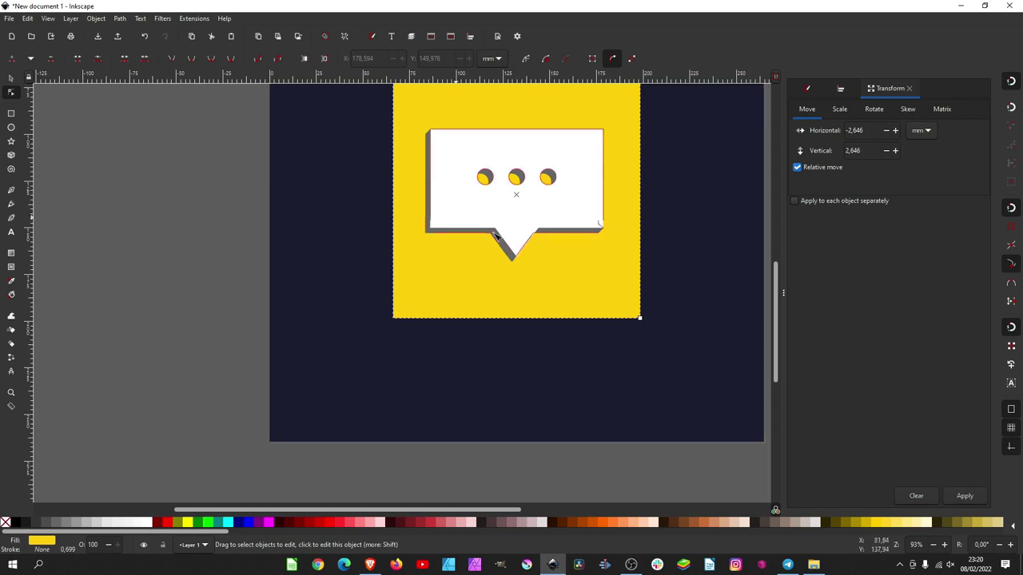
scroll(516, 255, "up", 1)
scroll(519, 266, "up", 3)
scroll(520, 266, "up", 3)
scroll(520, 258, "up", 1)
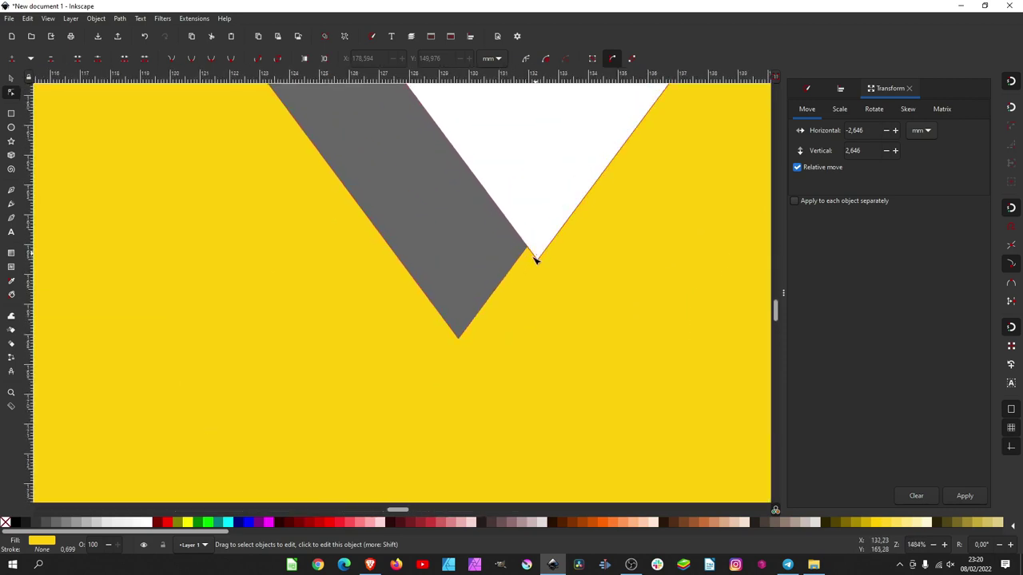
left_click(511, 277)
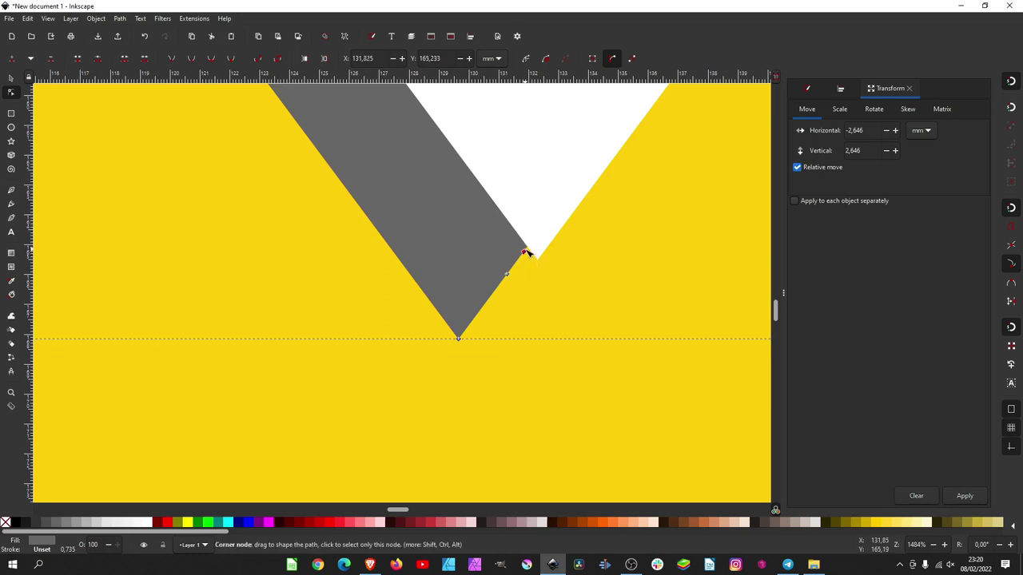
left_click(526, 252)
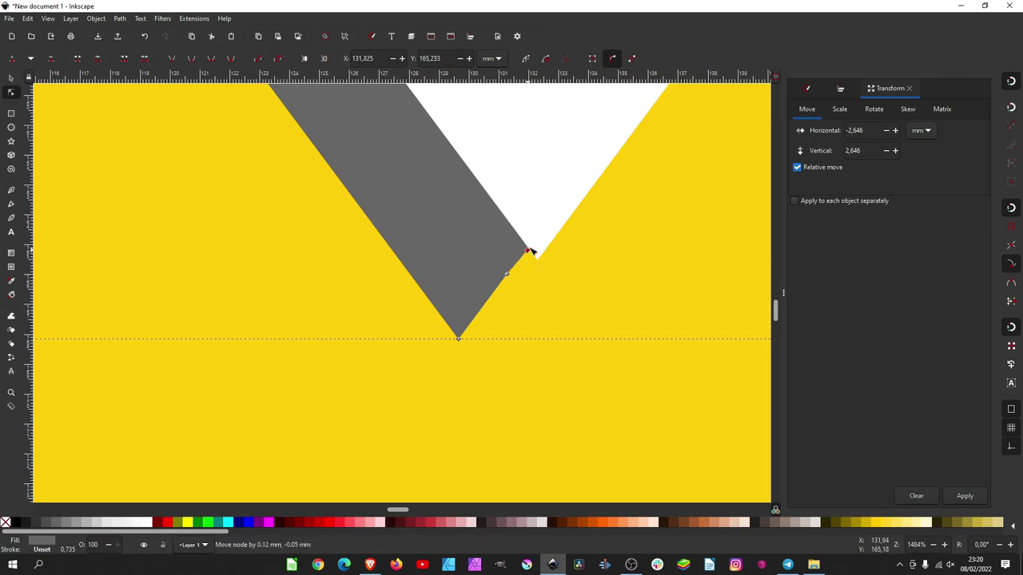
left_click_drag(525, 252, 534, 235)
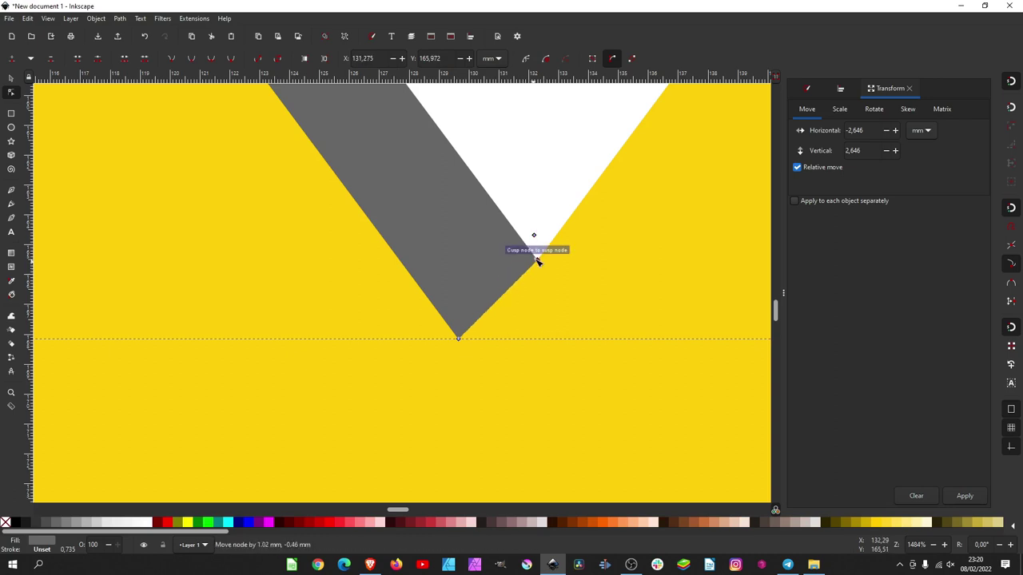
scroll(549, 228, "down", 1)
scroll(552, 224, "down", 4)
scroll(551, 224, "down", 1)
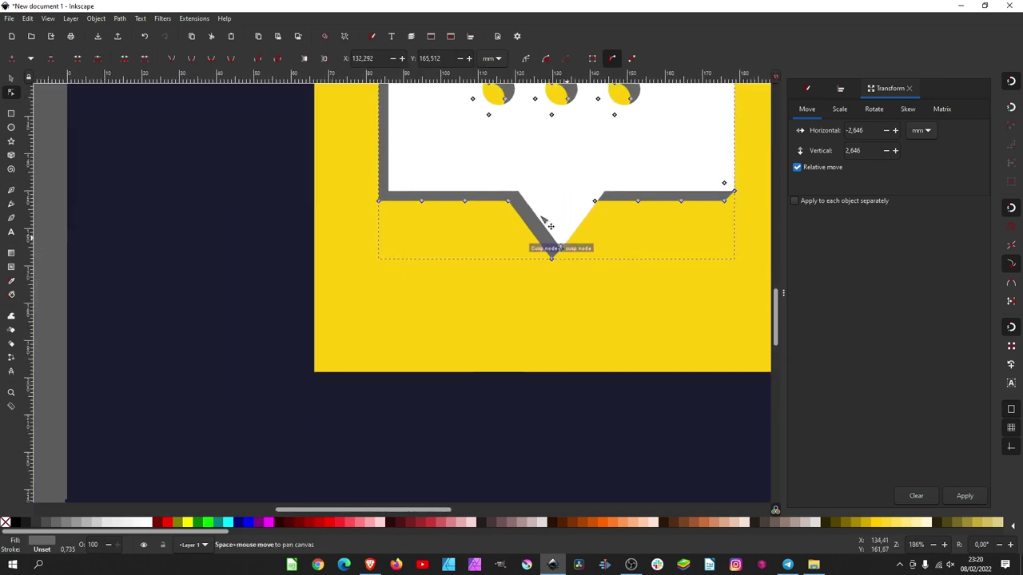
left_click(210, 116)
left_click(12, 77)
scroll(471, 170, "up", 4)
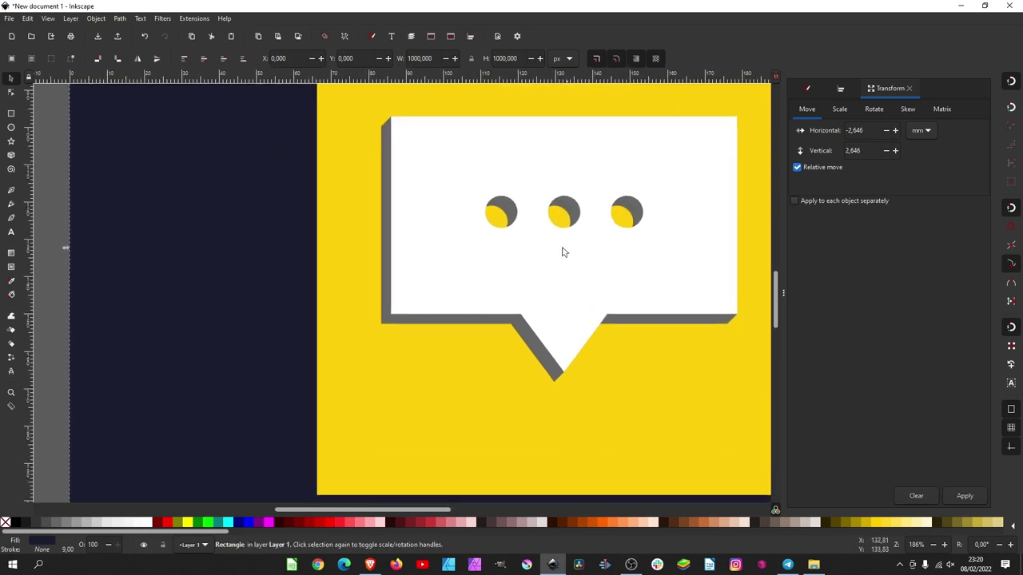
scroll(564, 251, "down", 2)
scroll(551, 238, "up", 1)
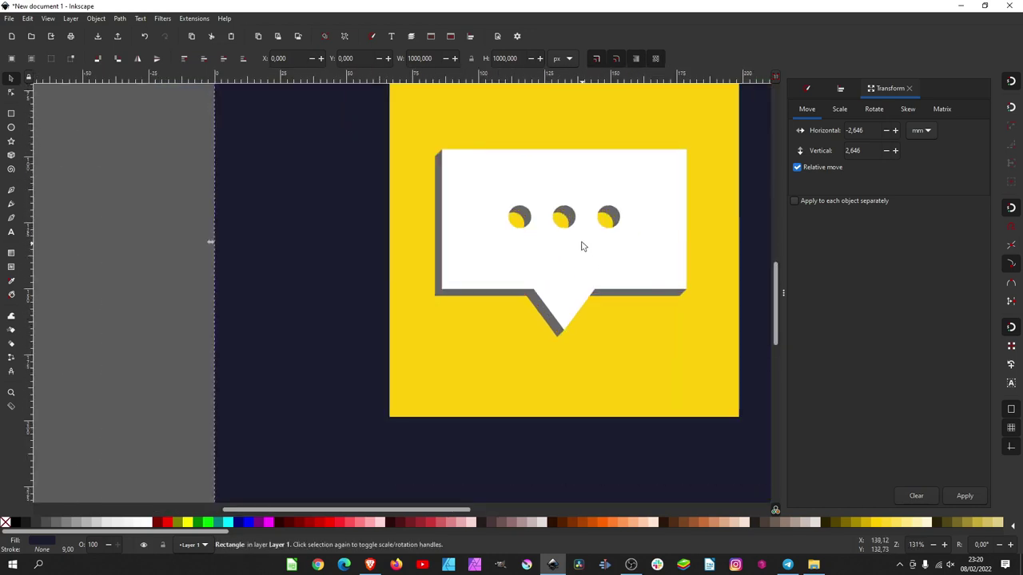
- Draw a closed grey polygon from the shadow's lower-right corner down-left onto the navy background
left_click(12, 193)
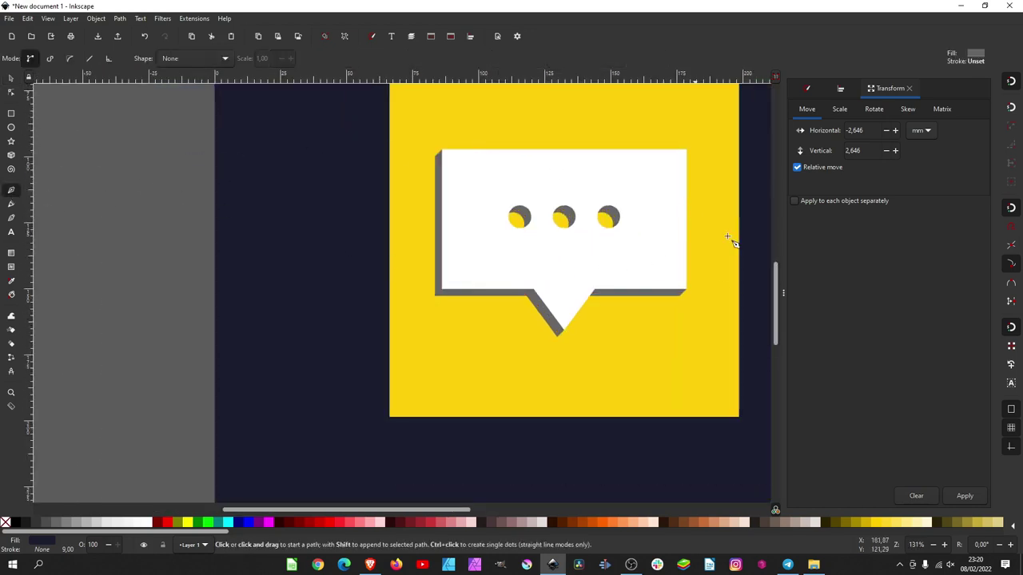
left_click(680, 295)
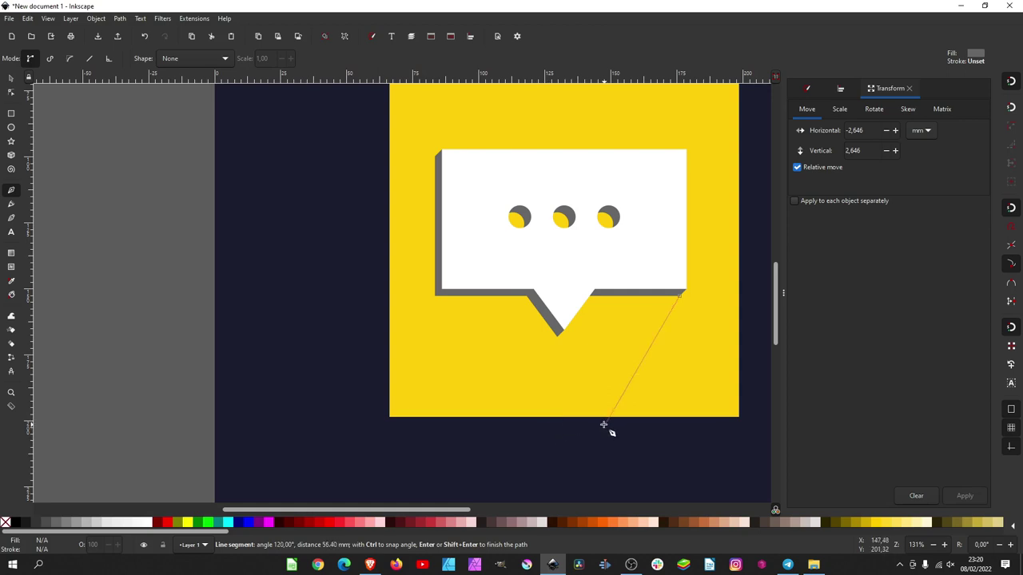
left_click(505, 473)
left_click(347, 465)
left_click(275, 324)
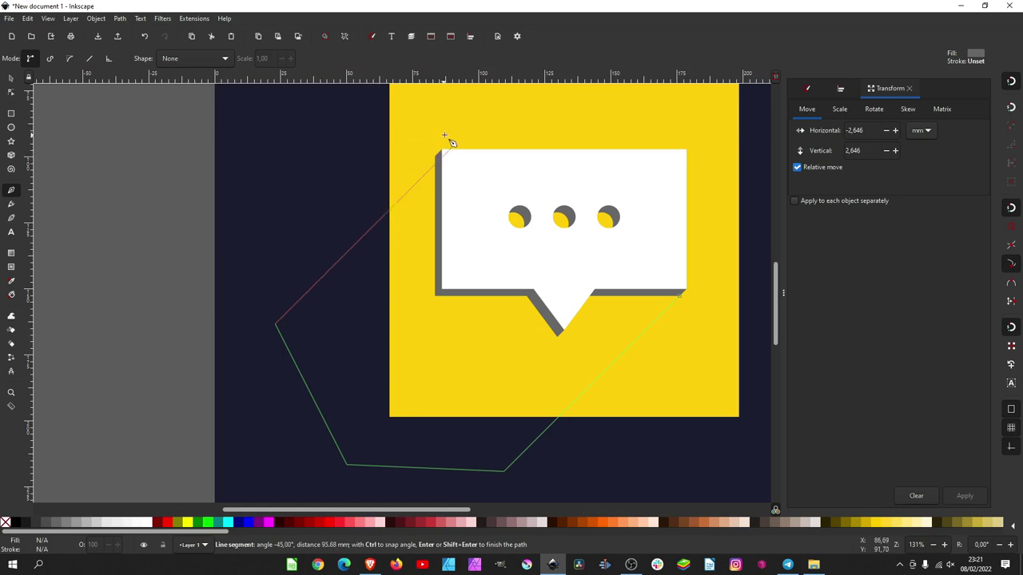
left_click(339, 254)
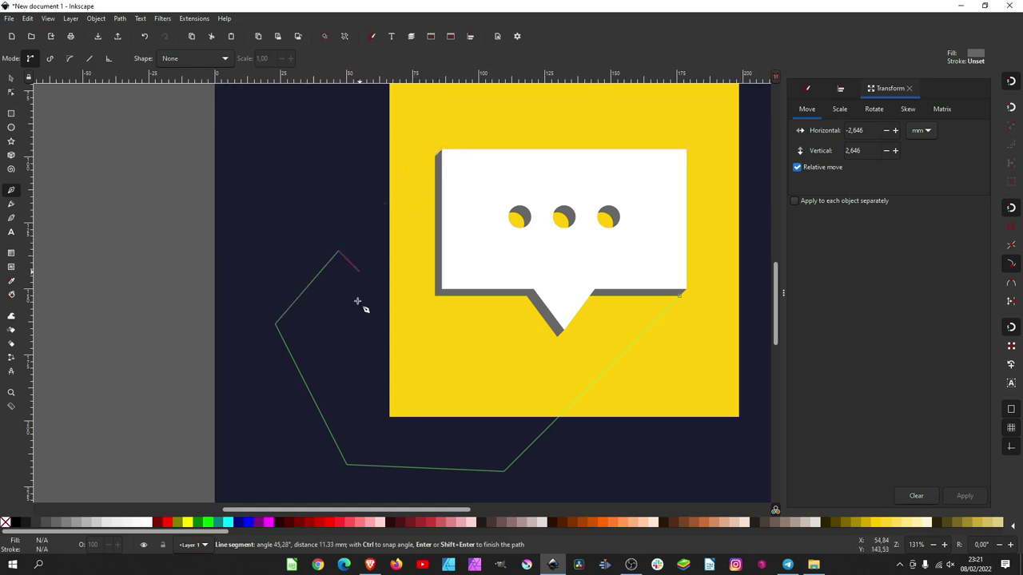
left_click(361, 411)
left_click(556, 269)
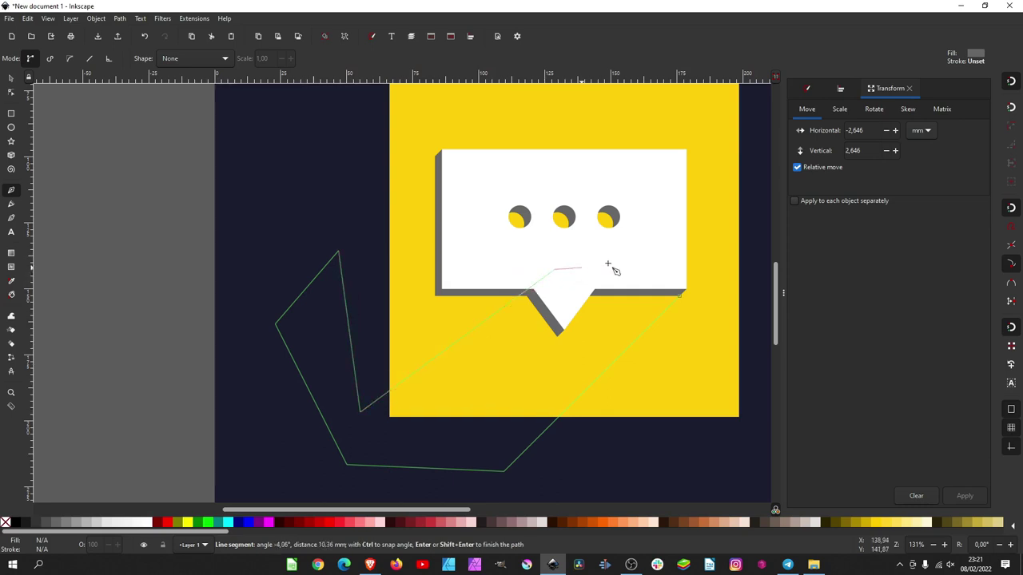
left_click(638, 263)
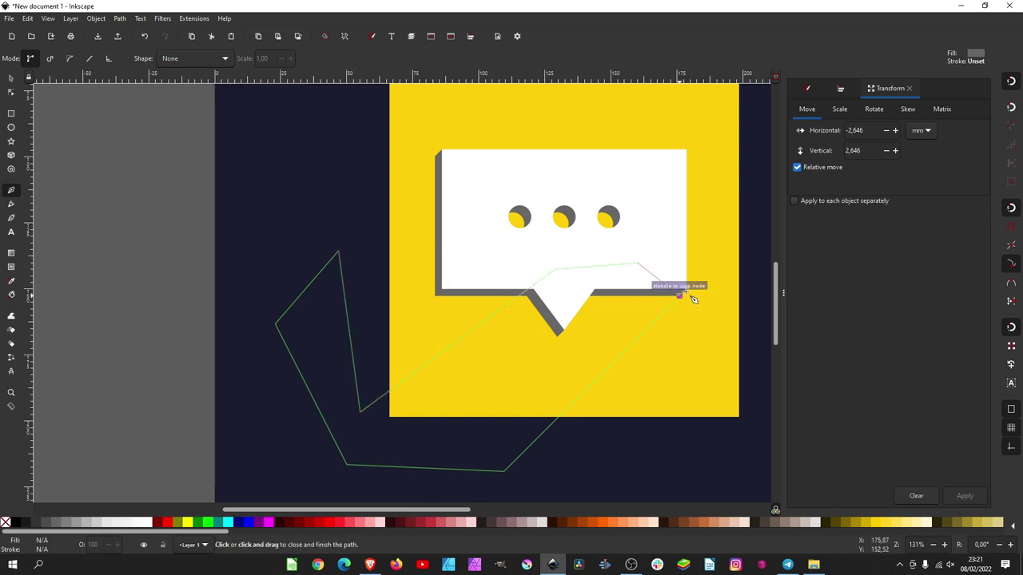
left_click(680, 294)
- Draw a second closed shadow polygon from the bubble's top-left corner toward the lower left
left_click(435, 156)
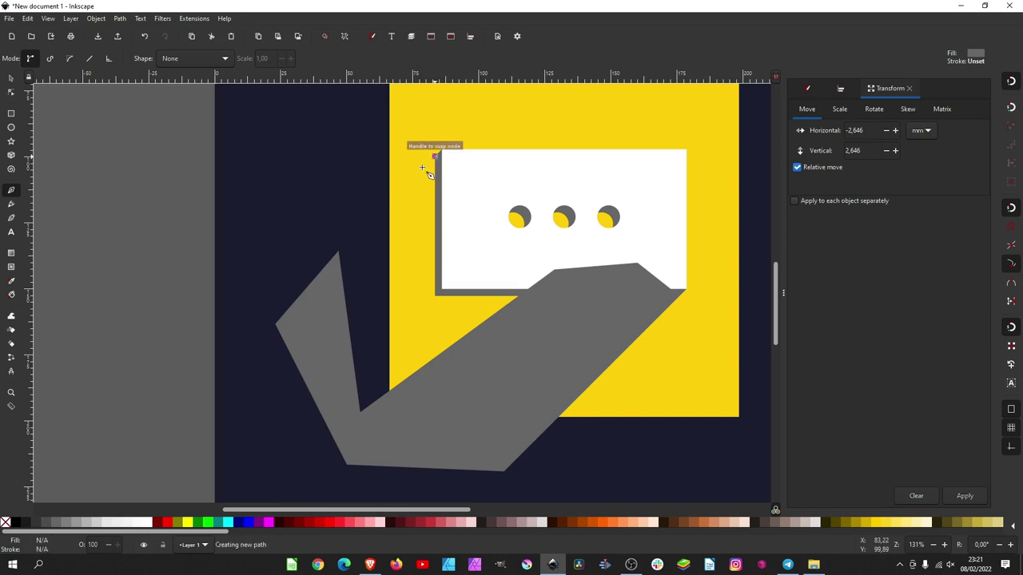
left_click(294, 299)
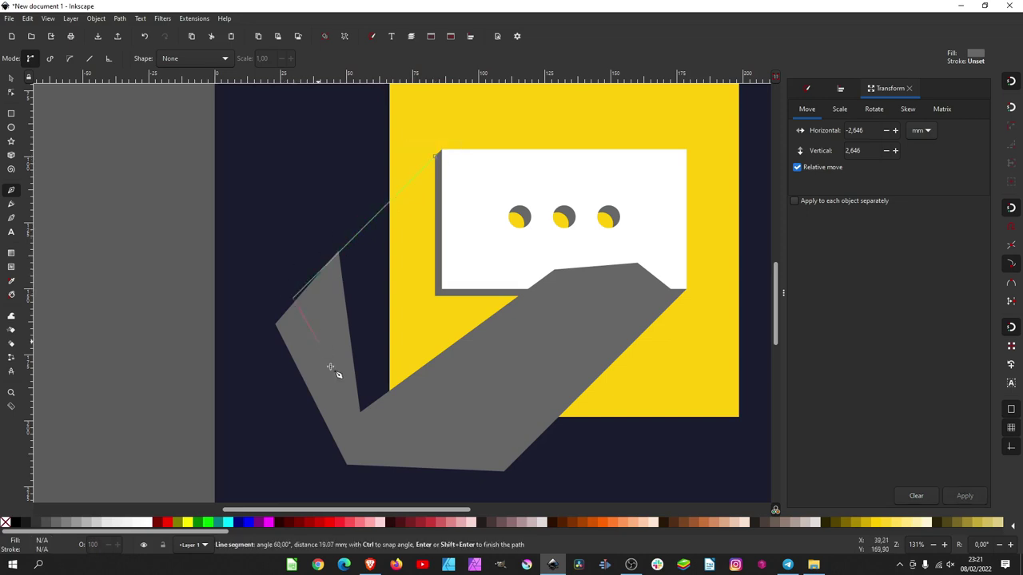
left_click(345, 426)
left_click(458, 390)
left_click(550, 297)
left_click(526, 254)
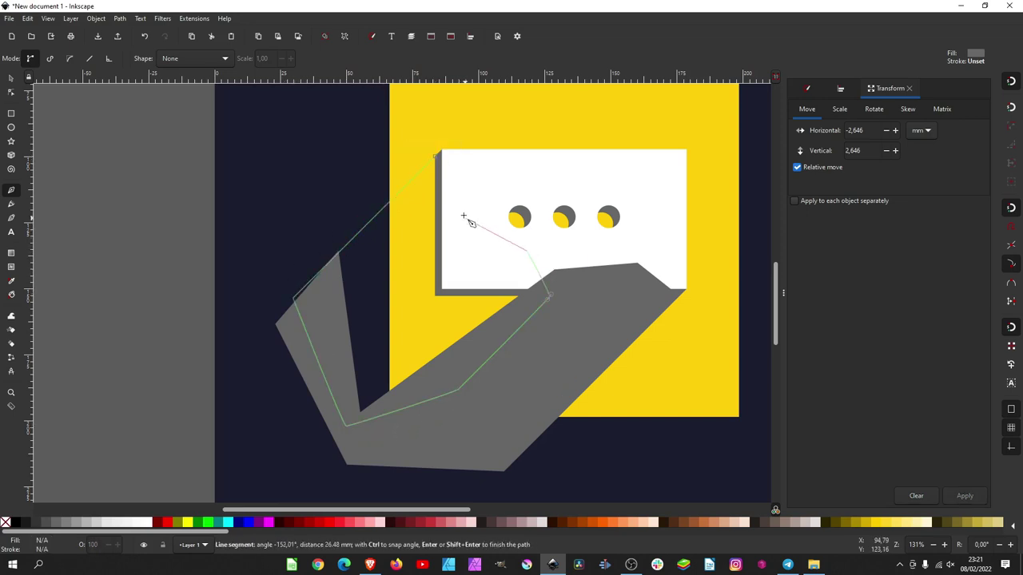
left_click(464, 211)
left_click(421, 168)
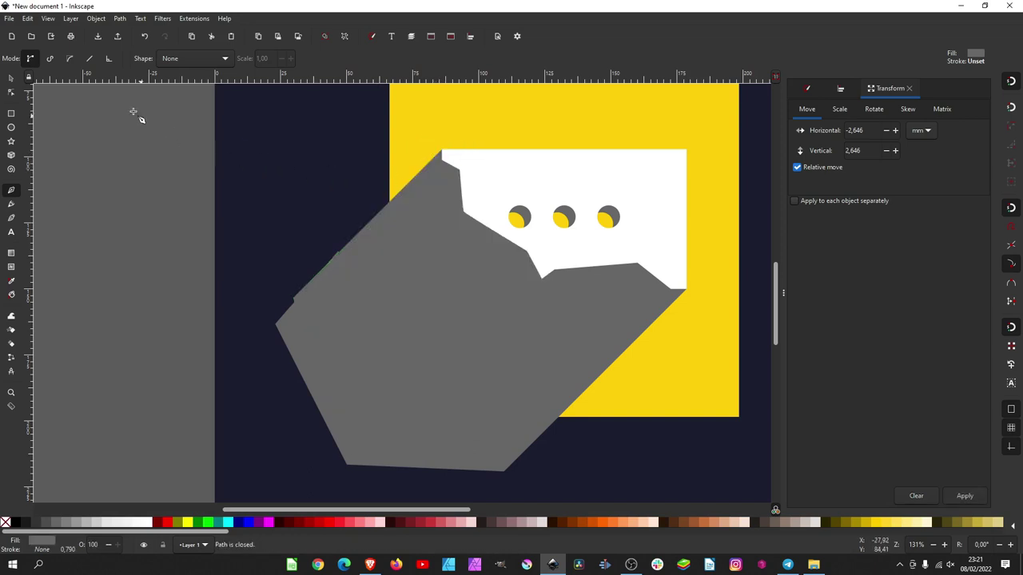
left_click(11, 77)
- Fill both shadow shapes red, union them into one path, and lower it beneath the bubble
left_click(646, 298, "shift")
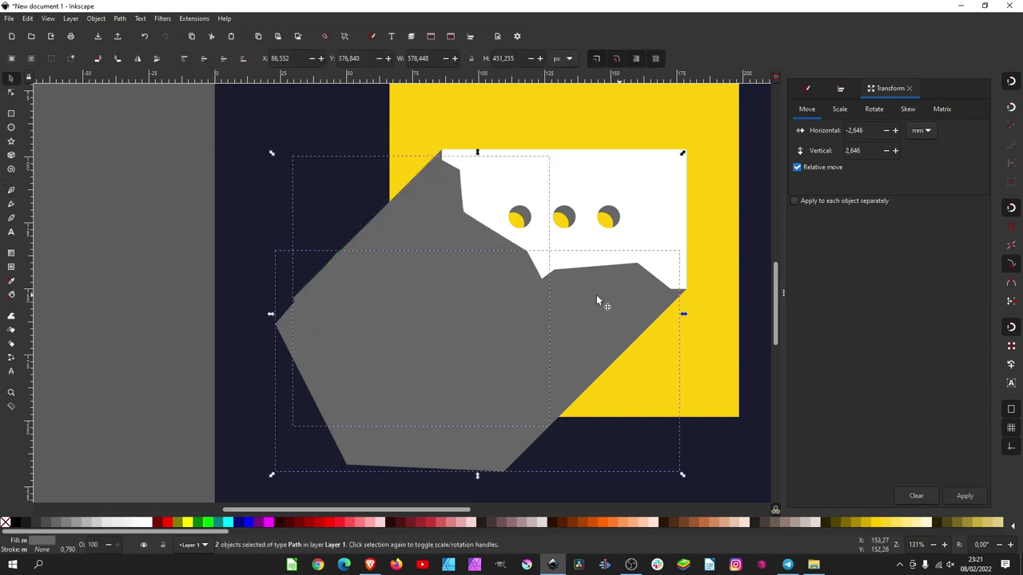
left_click(351, 523)
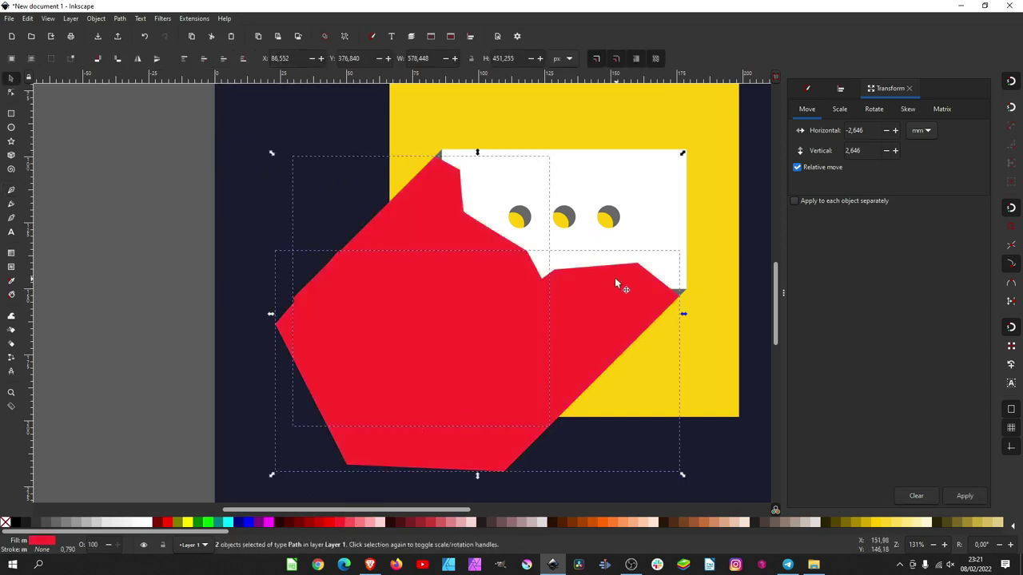
left_click_drag(615, 284, 480, 393)
key("ctrl+z")
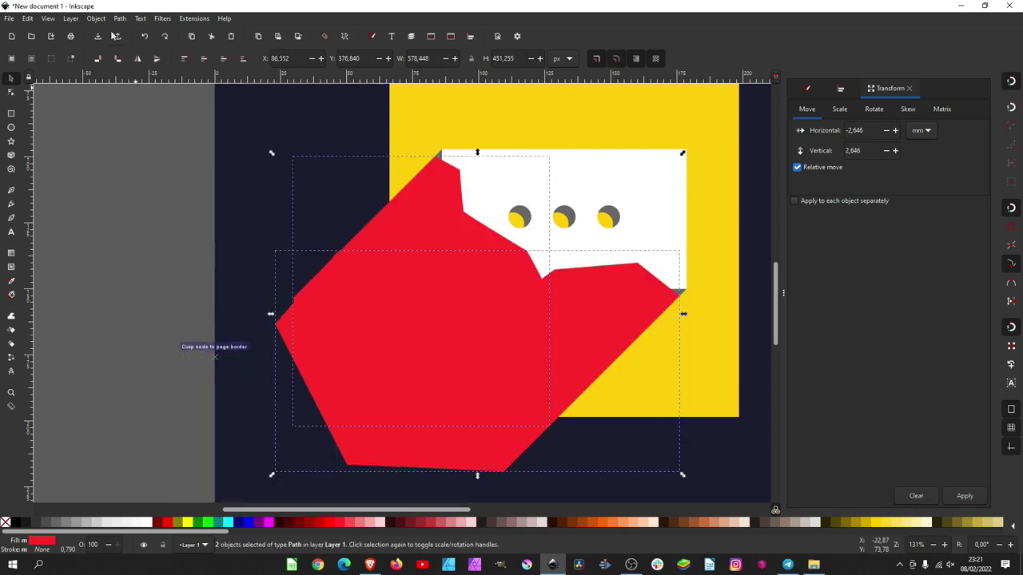
left_click(120, 20)
left_click(133, 72)
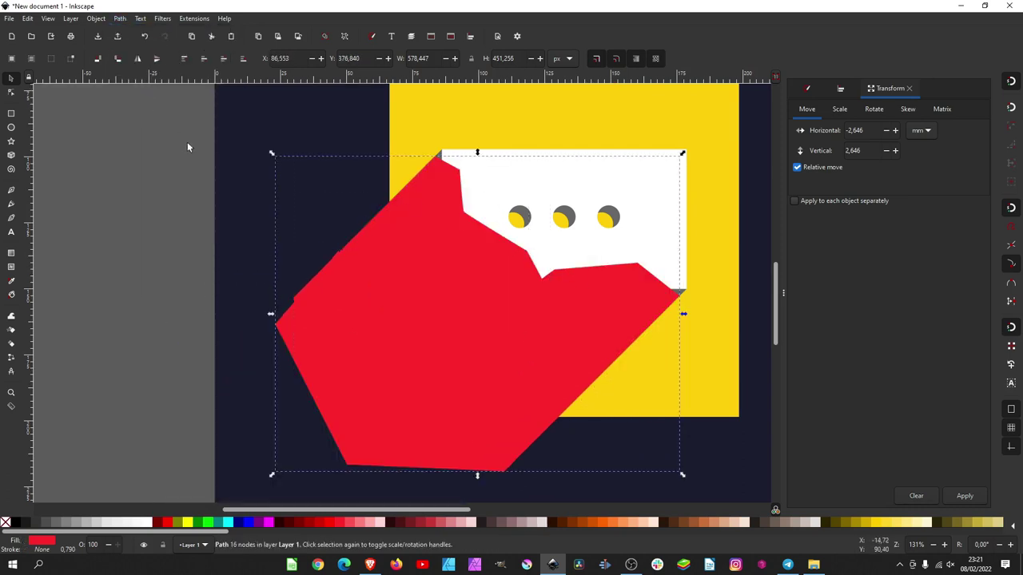
left_click(224, 60)
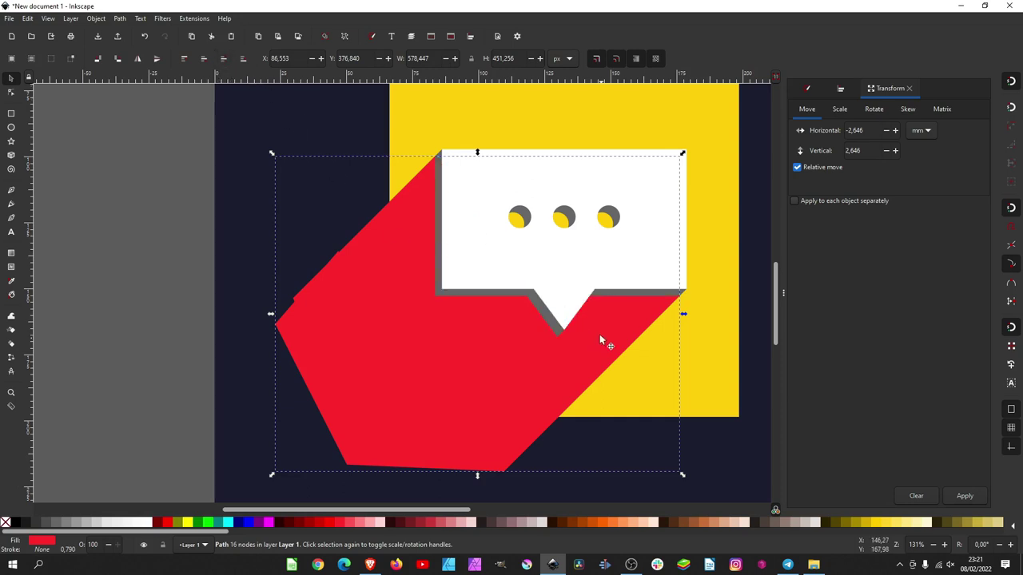
- Recolour the merged shadow a fully saturated deep orange
scroll(559, 327, "right", 3)
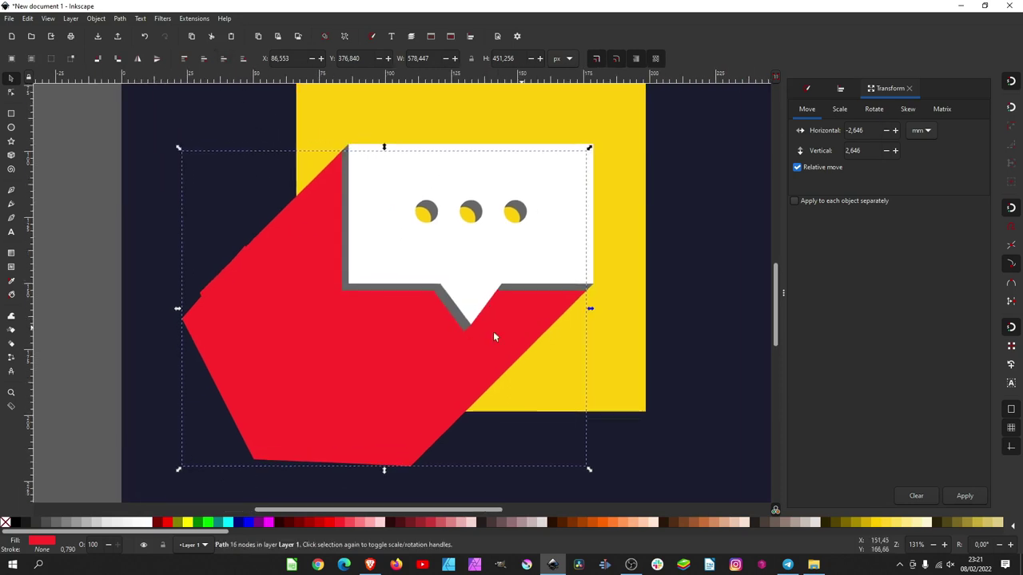
left_click(44, 541)
left_click(954, 240)
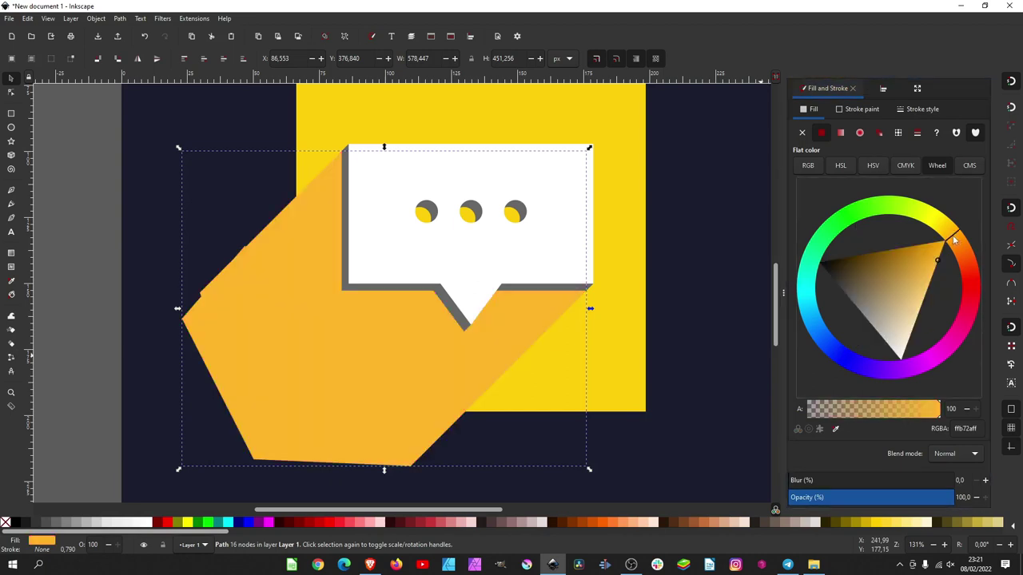
left_click_drag(935, 267, 958, 239)
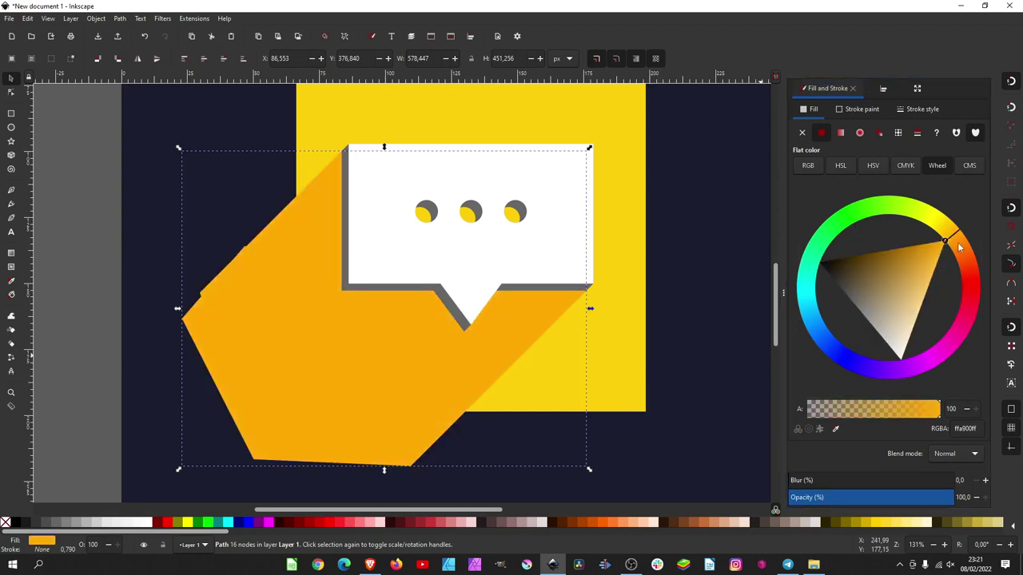
left_click(959, 248)
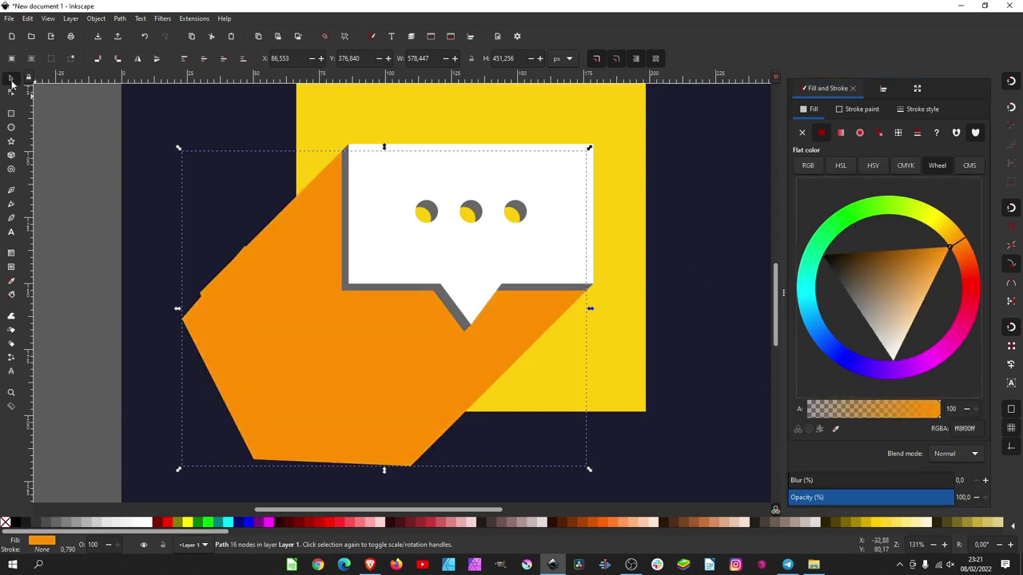
left_click(563, 138)
scroll(571, 231, "up", 1)
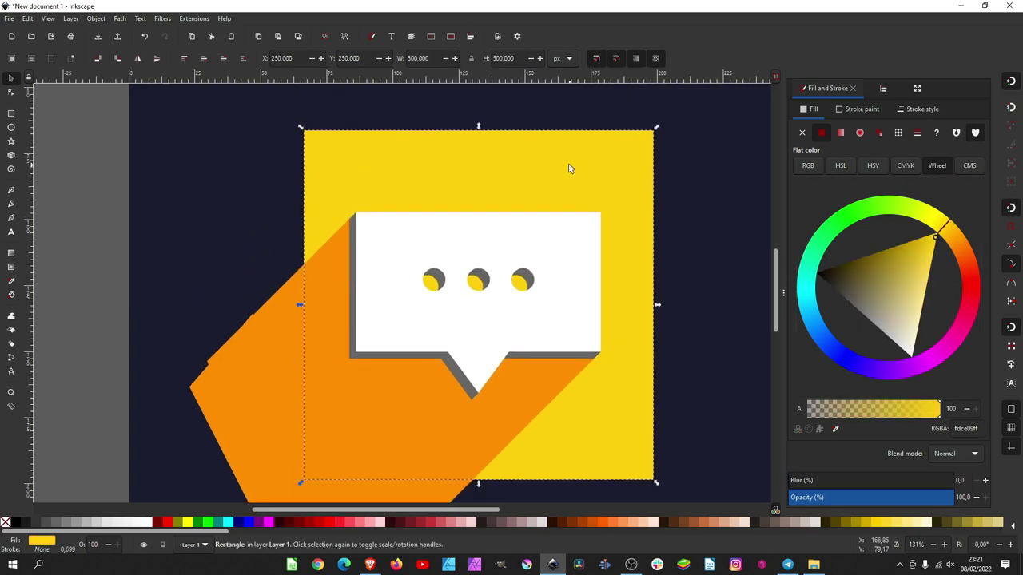
- Intersect a duplicate of the yellow square with the orange shadow to clip it
scroll(569, 168, "down", 1)
right_click(569, 163)
left_click(609, 236)
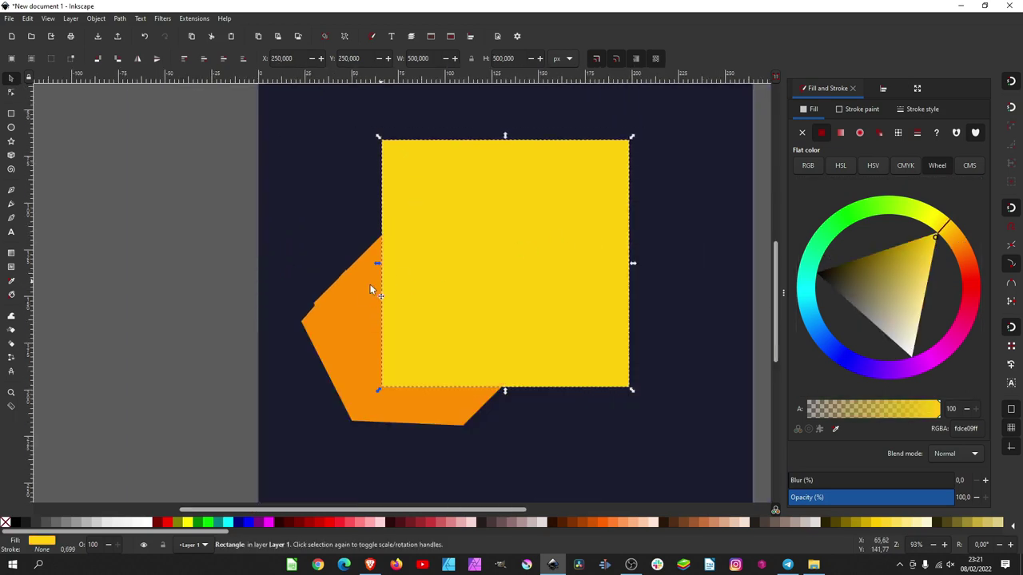
left_click(358, 297, "shift")
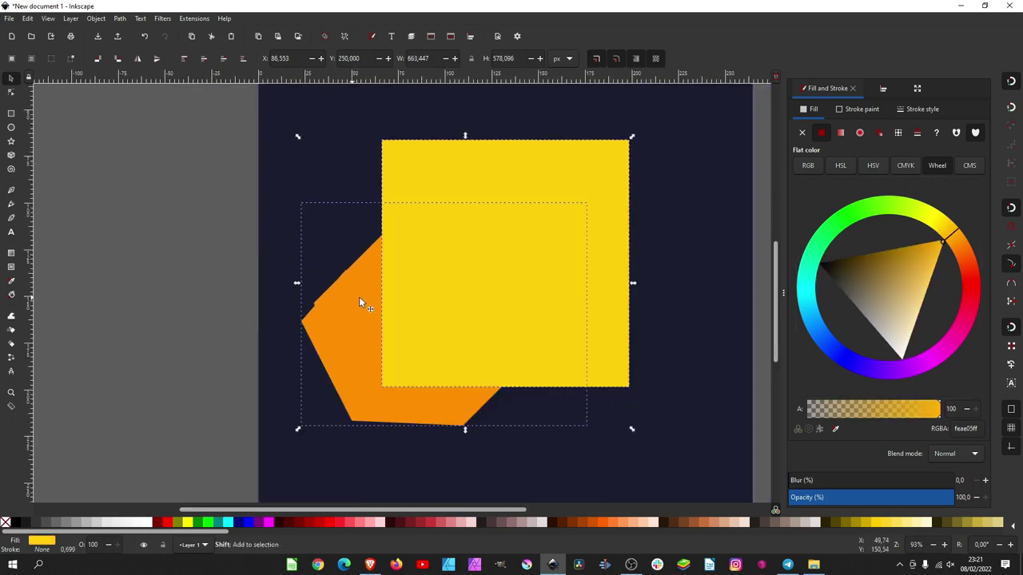
left_click(119, 18)
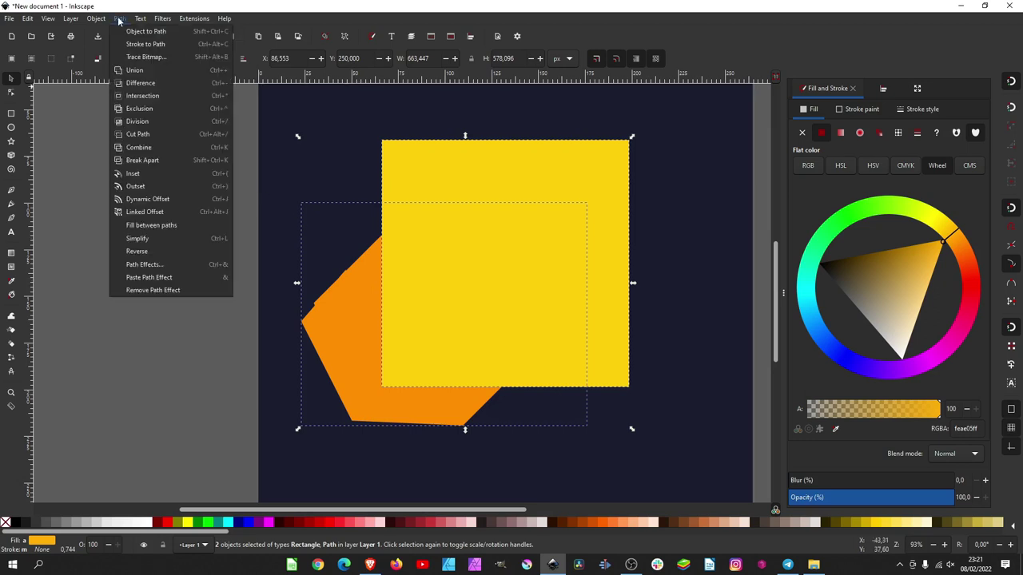
left_click(145, 96)
- Shift the clipped shadow's fill to a brighter orange
key("Escape")
key("5")
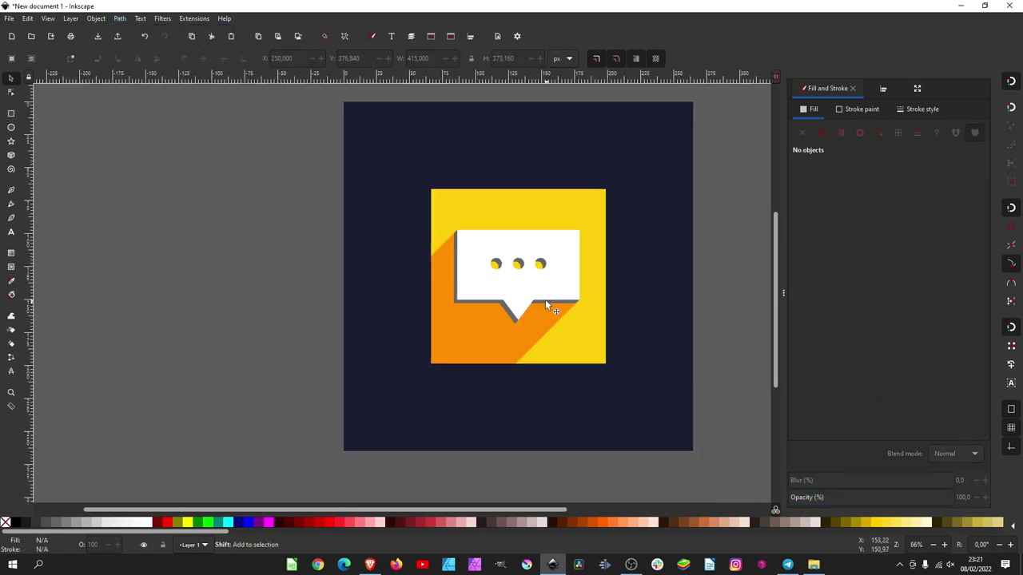
scroll(546, 301, "down", 1)
scroll(565, 304, "down", 1)
scroll(565, 315, "up", 2)
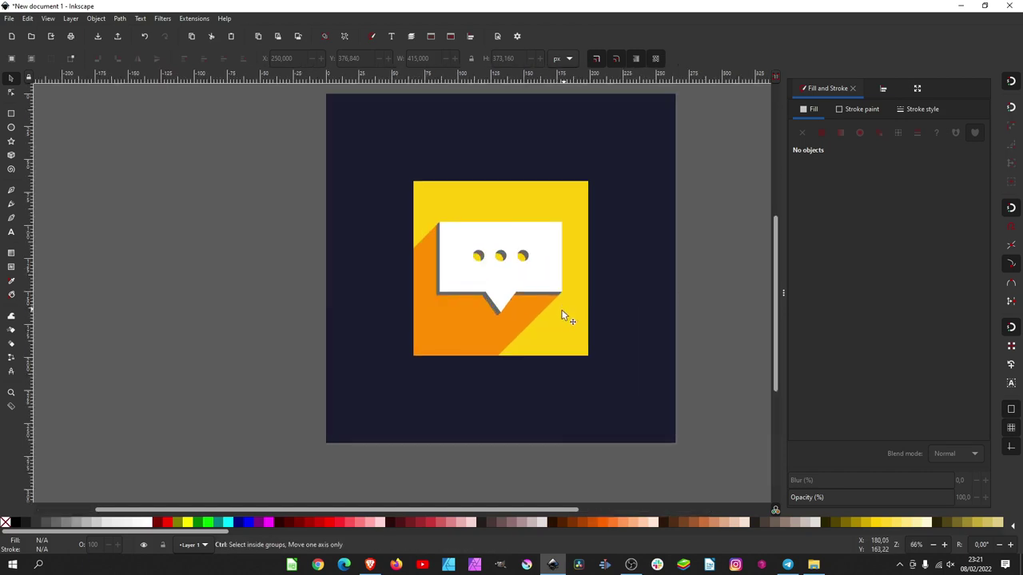
left_click(490, 342)
left_click_drag(960, 239, 957, 234)
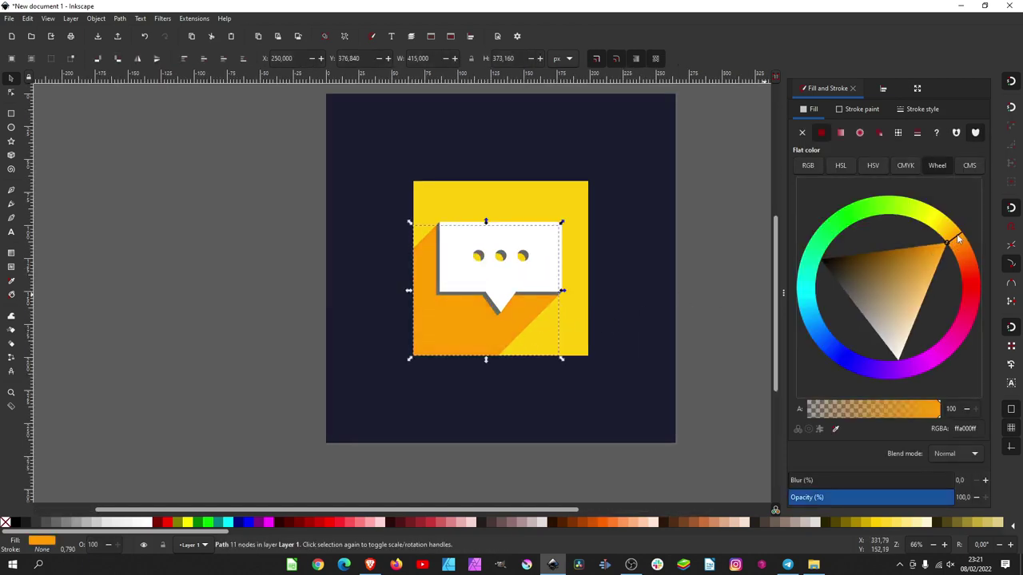
- Move the icon group higher on the navy page
left_click(727, 336)
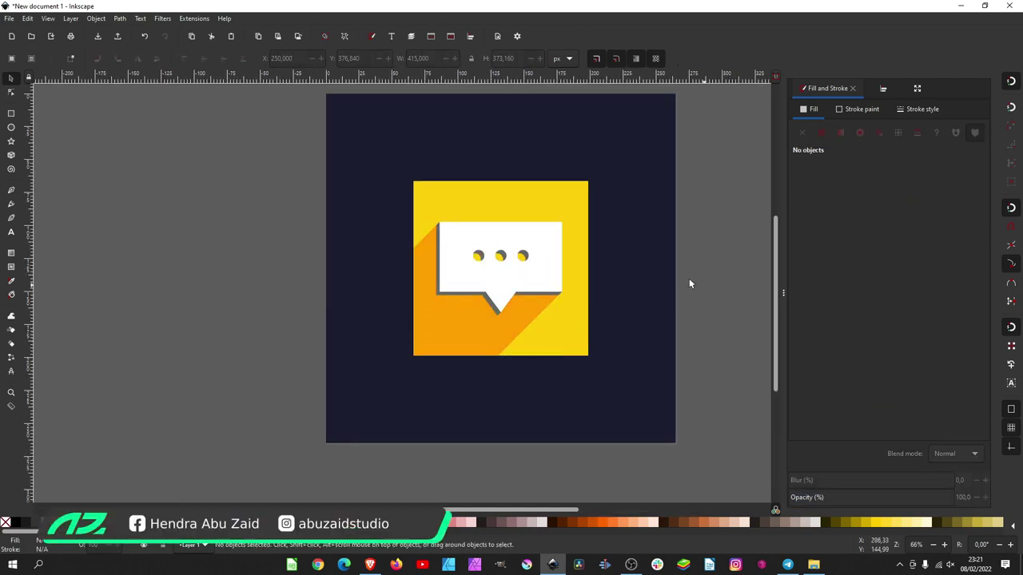
scroll(575, 237, "down", 3)
left_click(547, 272)
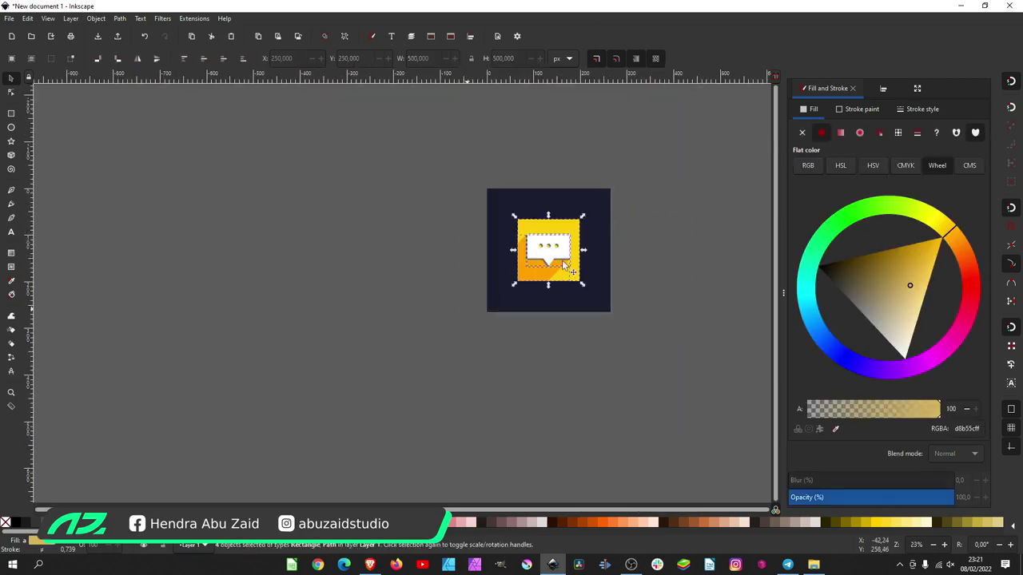
scroll(566, 258, "up", 2)
left_click(563, 255)
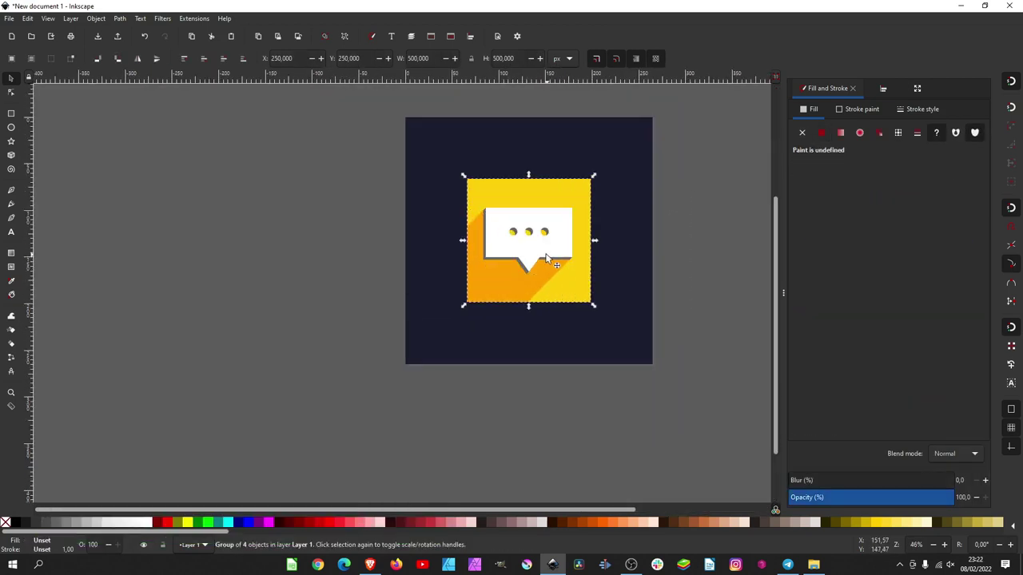
mouse_move(549, 256)
left_mouse_down()
mouse_move(538, 222)
mouse_move(486, 228)
left_mouse_up()
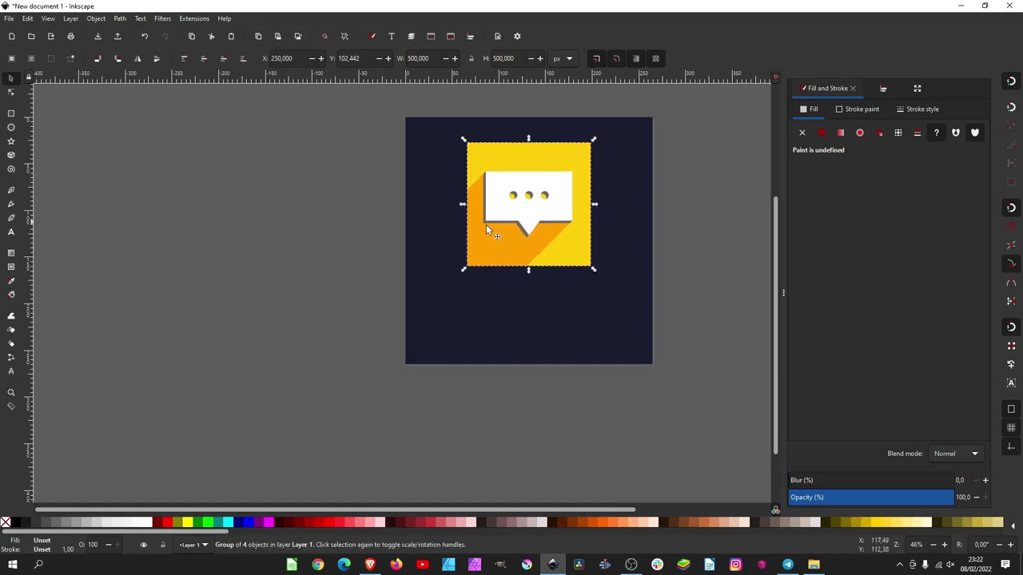
- Add a white 'KOTAK MASUK' text label below the icon
left_click(11, 232)
left_click(494, 315)
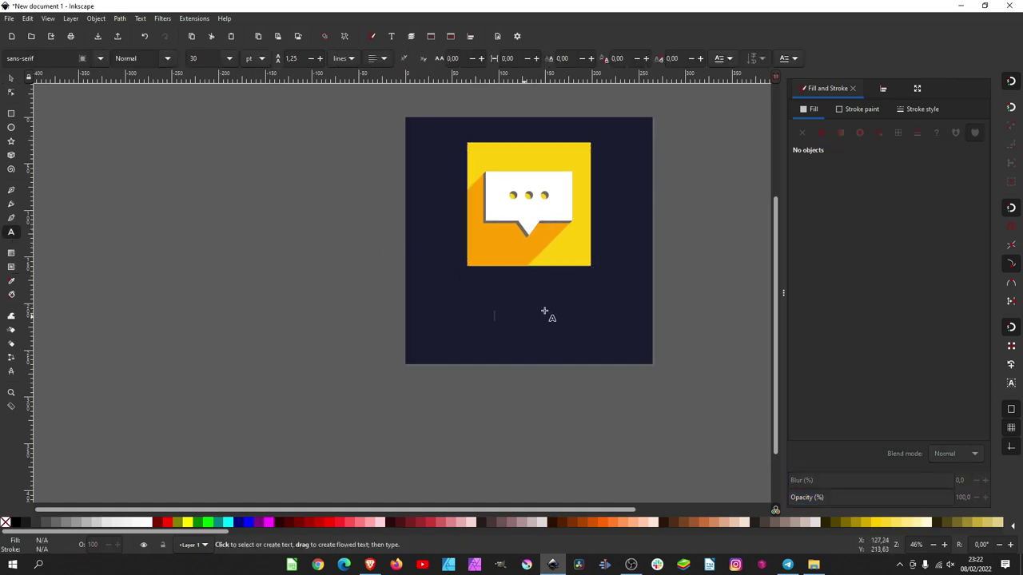
type("Ch")
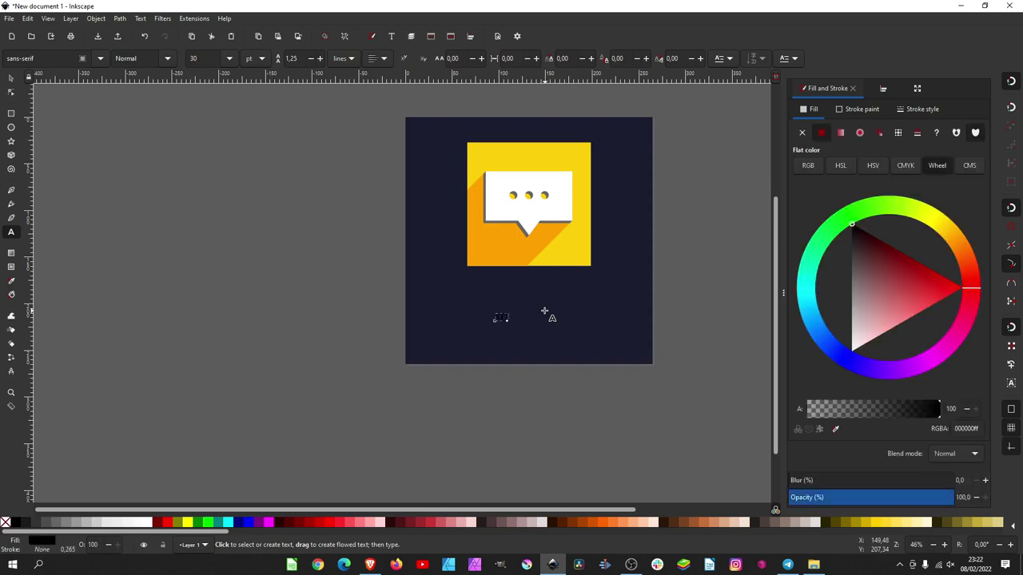
key("ctrl+a")
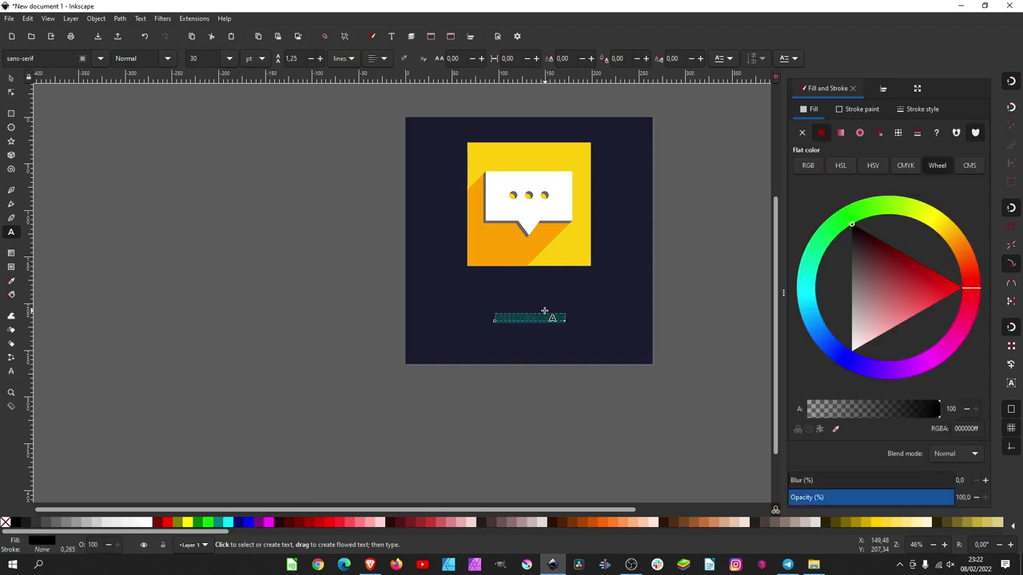
left_click(154, 523)
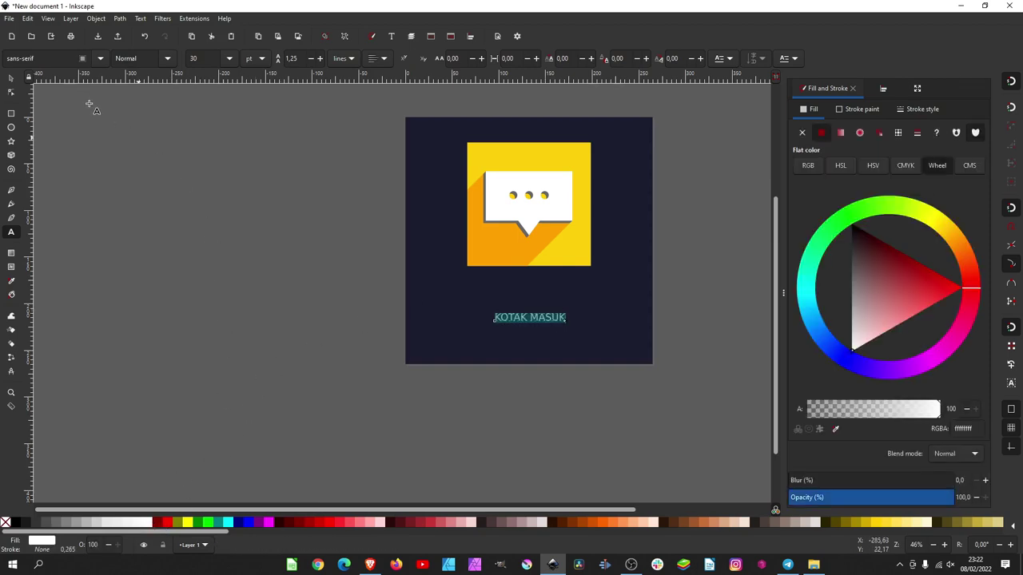
- Set the label font to Montserrat Bold at 45 pt
triple_click(49, 56)
type("MPN")
key("BackSpace")
key("BackSpace")
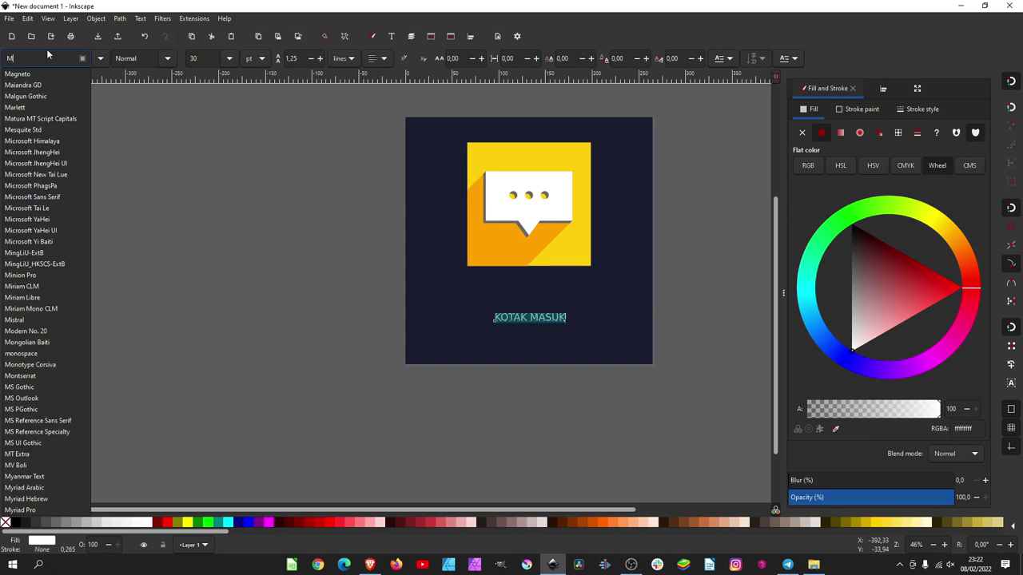
type("O")
key("Down")
key("Down")
key("Down")
key("Return")
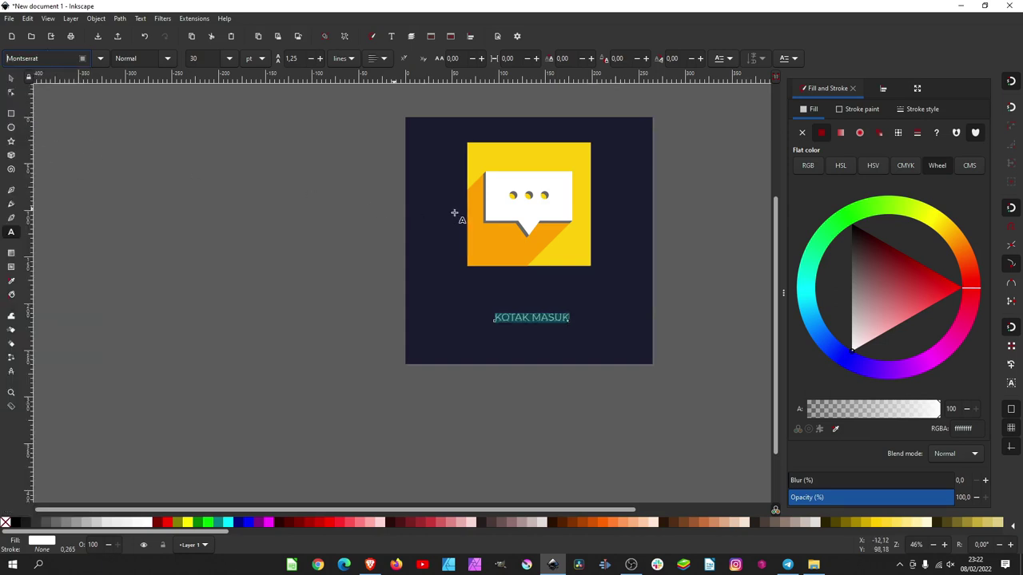
left_click(167, 58)
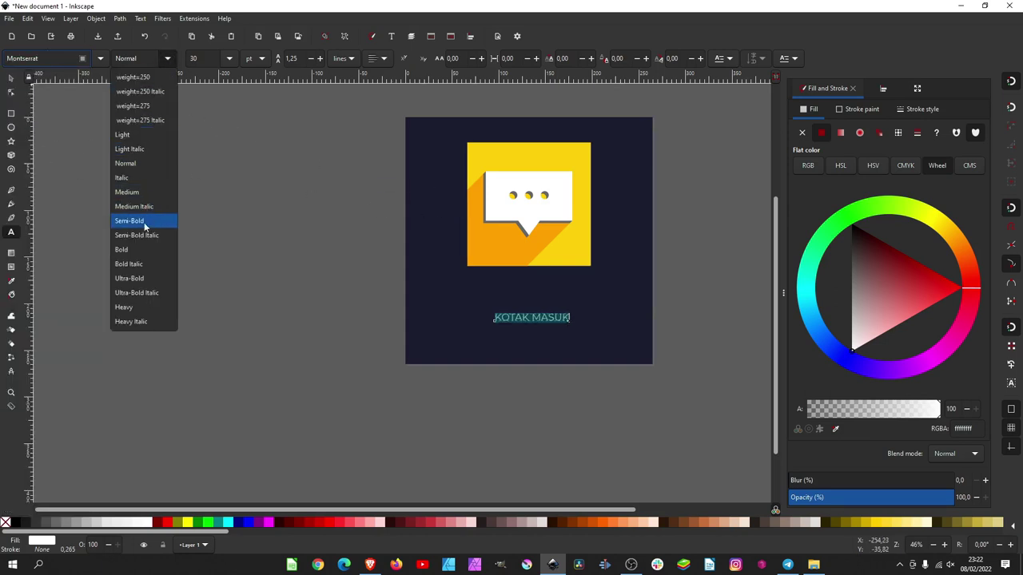
left_click(144, 249)
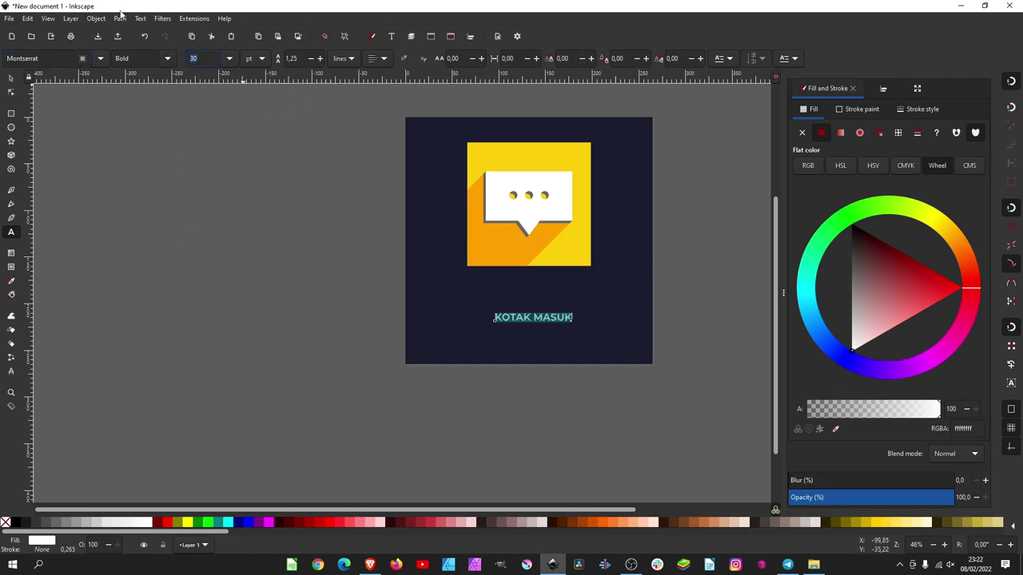
type("45")
key("Return")
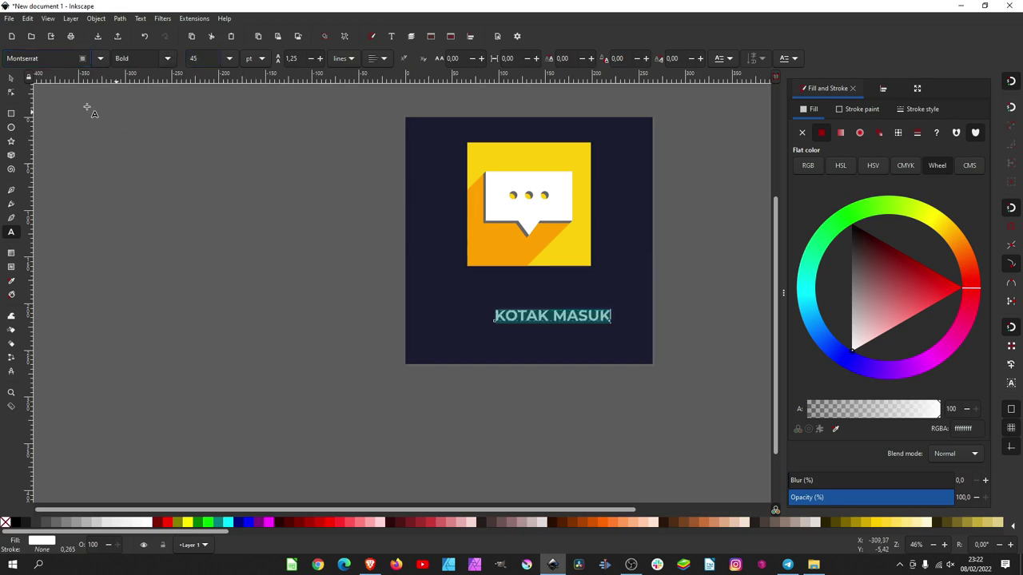
left_click(11, 78)
left_click_drag(563, 286, 569, 322)
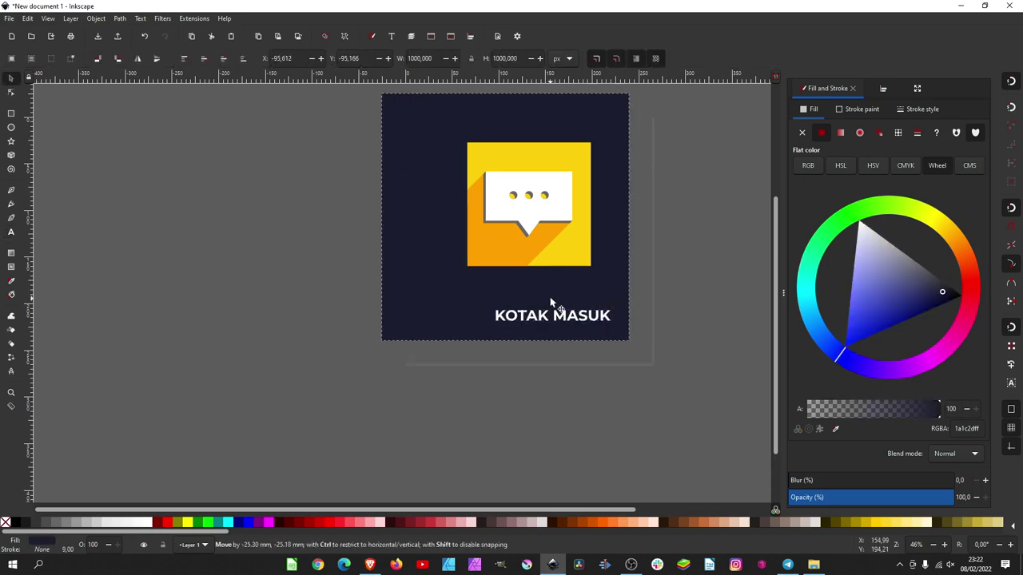
- Align the KOTAK MASUK label to the background's vertical axis and raise it beneath the icon
left_click(589, 318, "shift")
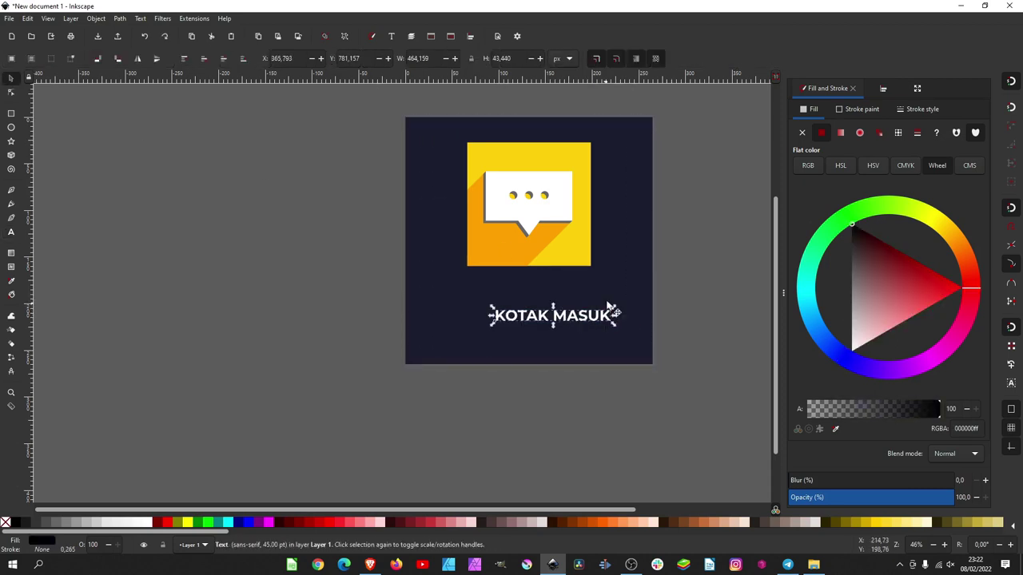
left_click(883, 89)
left_click(907, 137)
left_click(722, 243)
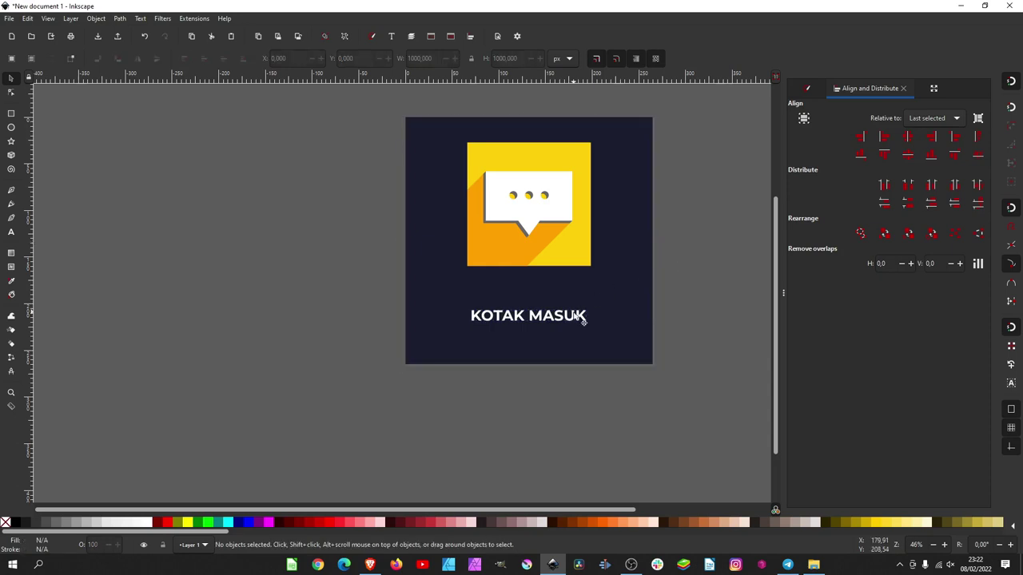
left_click(584, 317)
left_click_drag(584, 318, 584, 286)
left_click(700, 505)
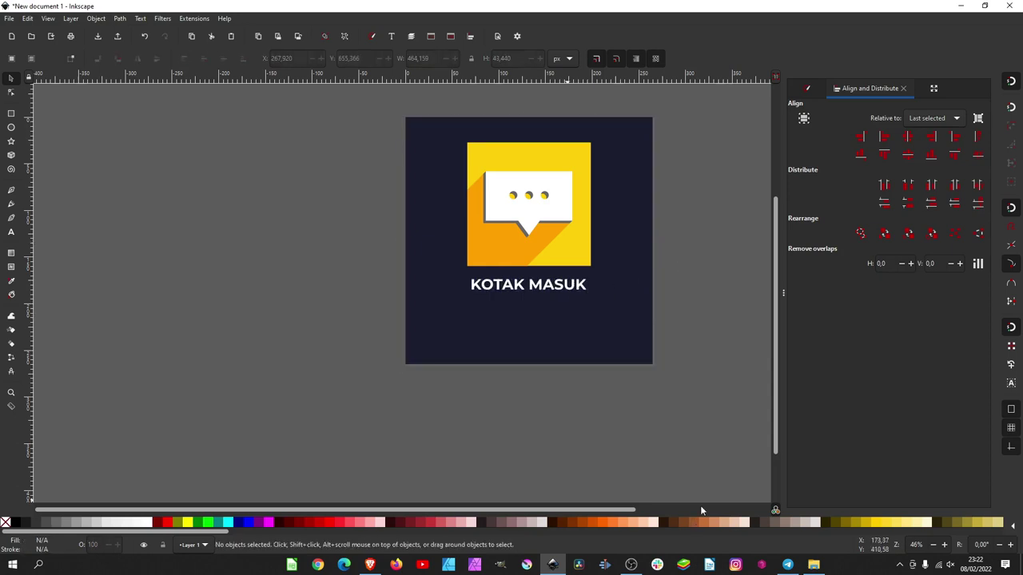